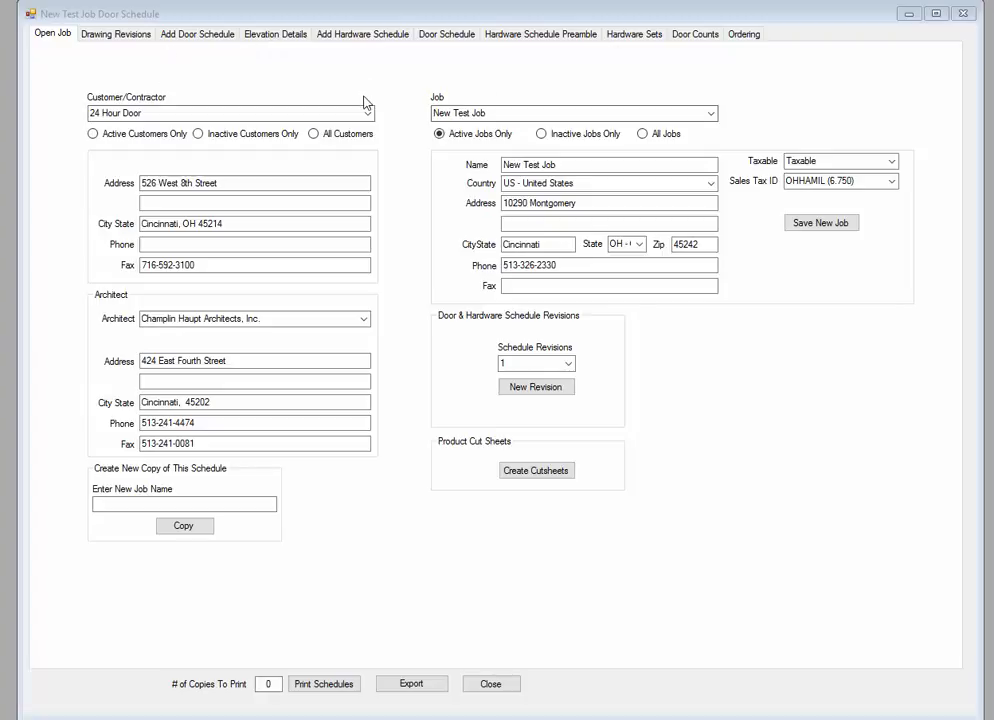
Step: Switch to New Test Job's Add Door Schedule page to see its door openings
left_click(205, 36)
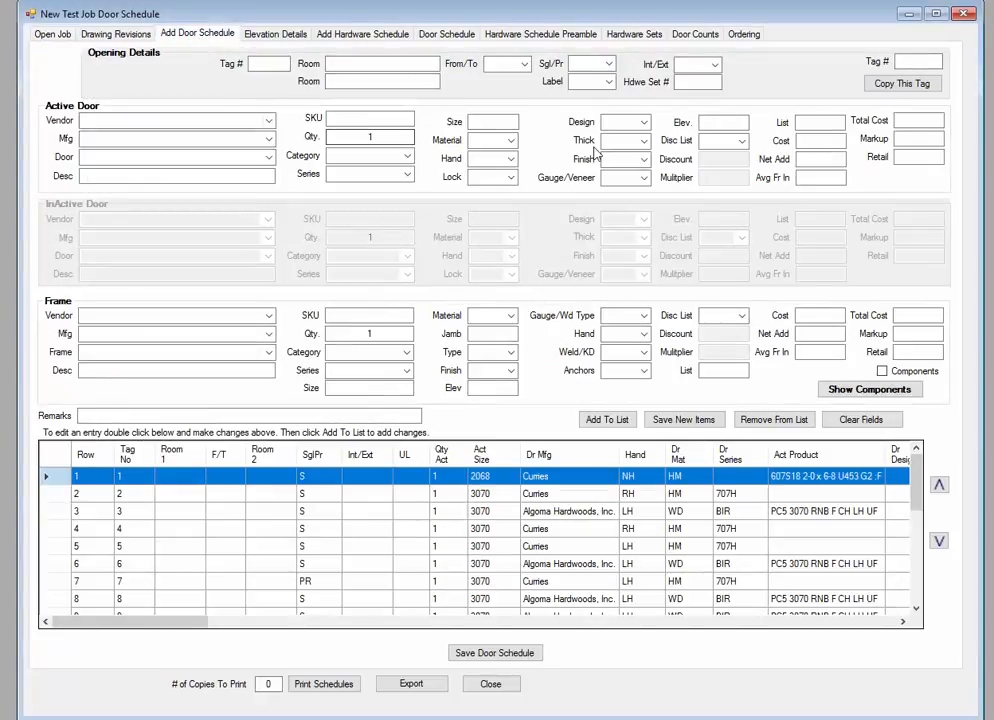
Step: Check the Active Door Elev. and Frame Elev fields, then bring up the Elevation Details page
left_click(722, 122)
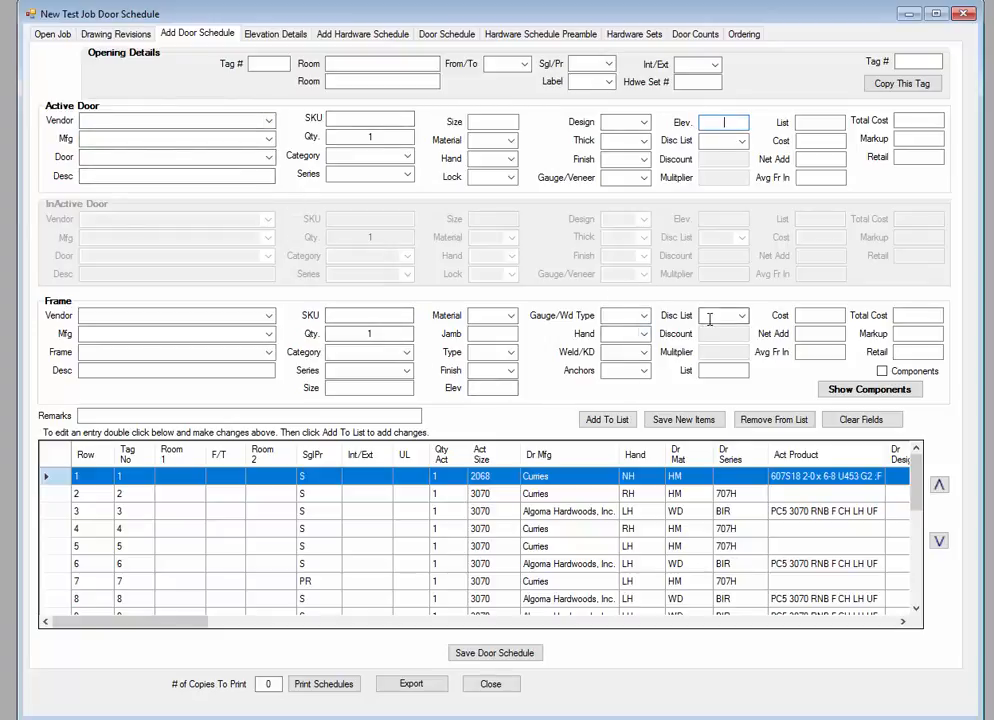
left_click(497, 390)
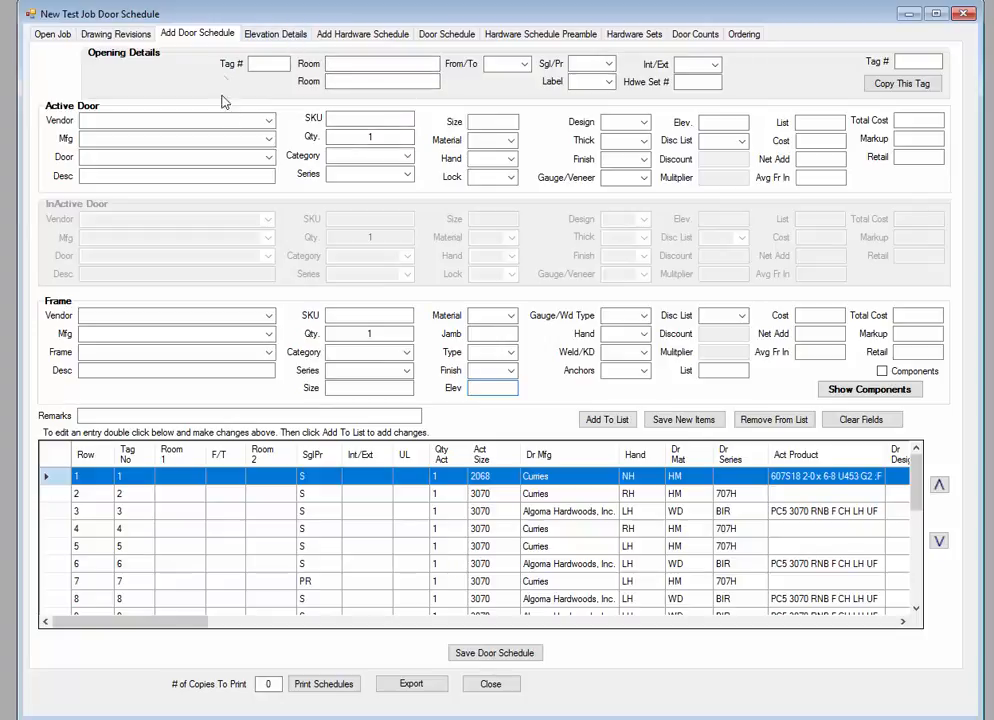
left_click(283, 38)
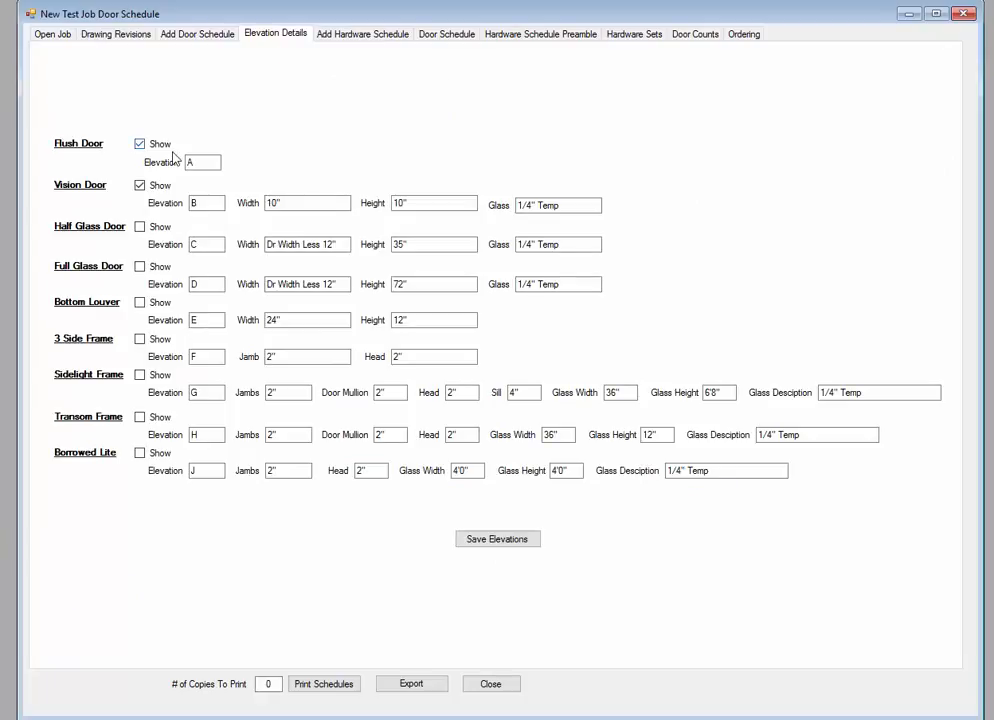
Step: Tick Show for Half Glass, Full Glass, Bottom Louver, 3 Side, Sidelight, Transom and Borrowed Lite
left_click(141, 228)
left_click(141, 267)
left_click(141, 303)
left_click(142, 340)
left_click(140, 375)
left_click(140, 418)
left_click(140, 453)
Step: Re-toggle Bottom Louver's Show box, review the 3 Side Frame and sidelight fields, and generate the report
left_click(140, 303)
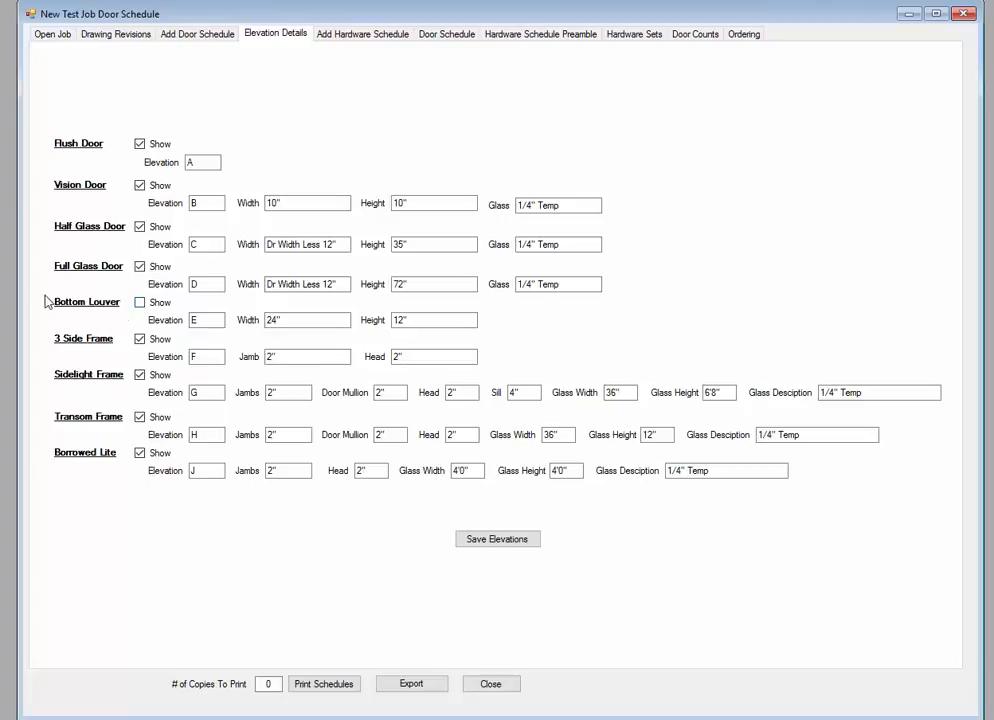
left_click(140, 303)
left_click(444, 356)
left_click(824, 393)
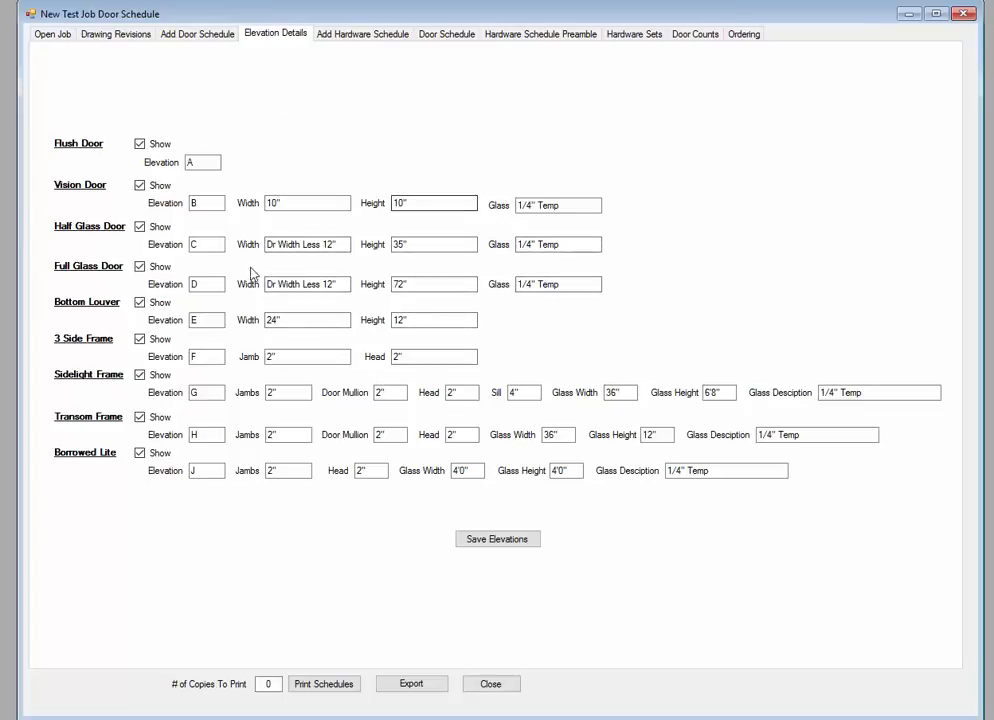
left_click(450, 34)
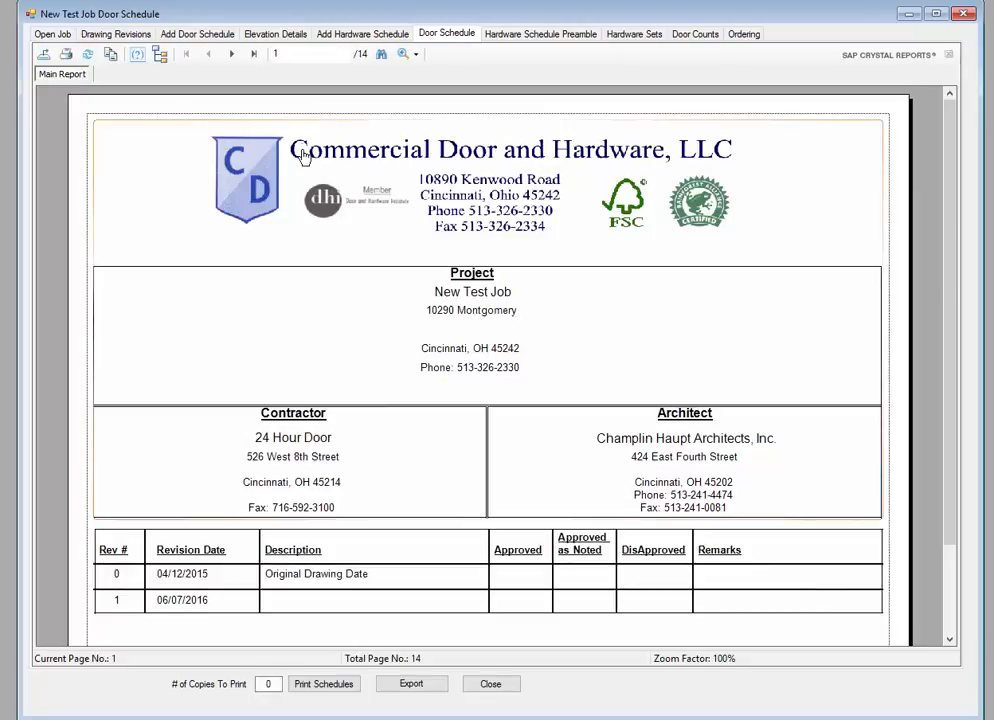
Step: Page from the report cover past the Legend to the Flush Door and Vision Door elevations
left_click(235, 59)
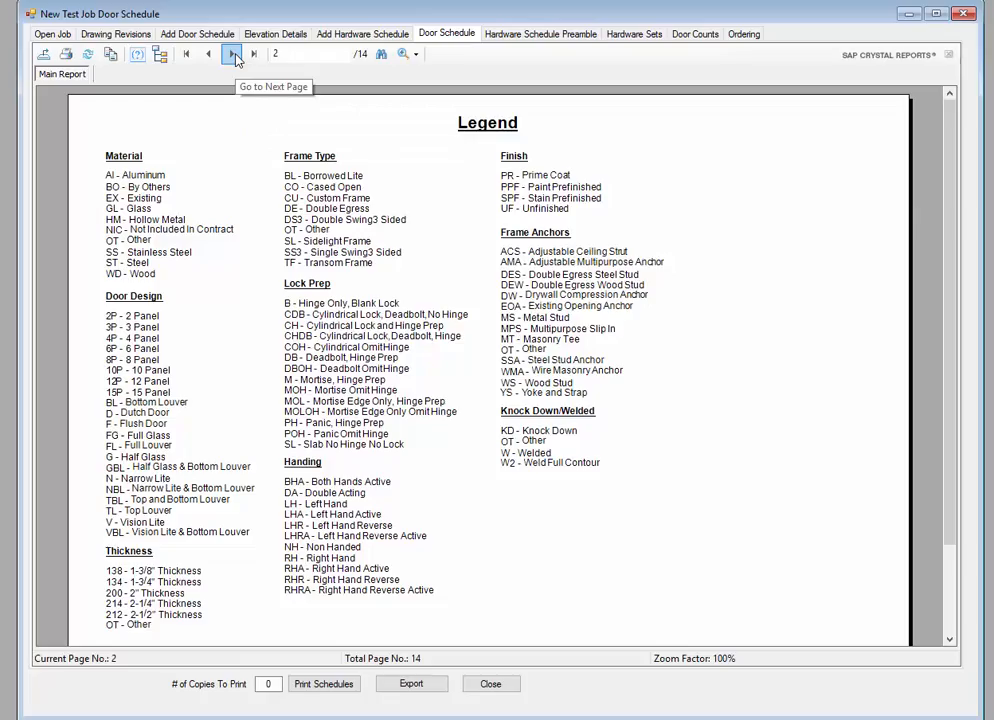
left_click(235, 58)
left_click(235, 58)
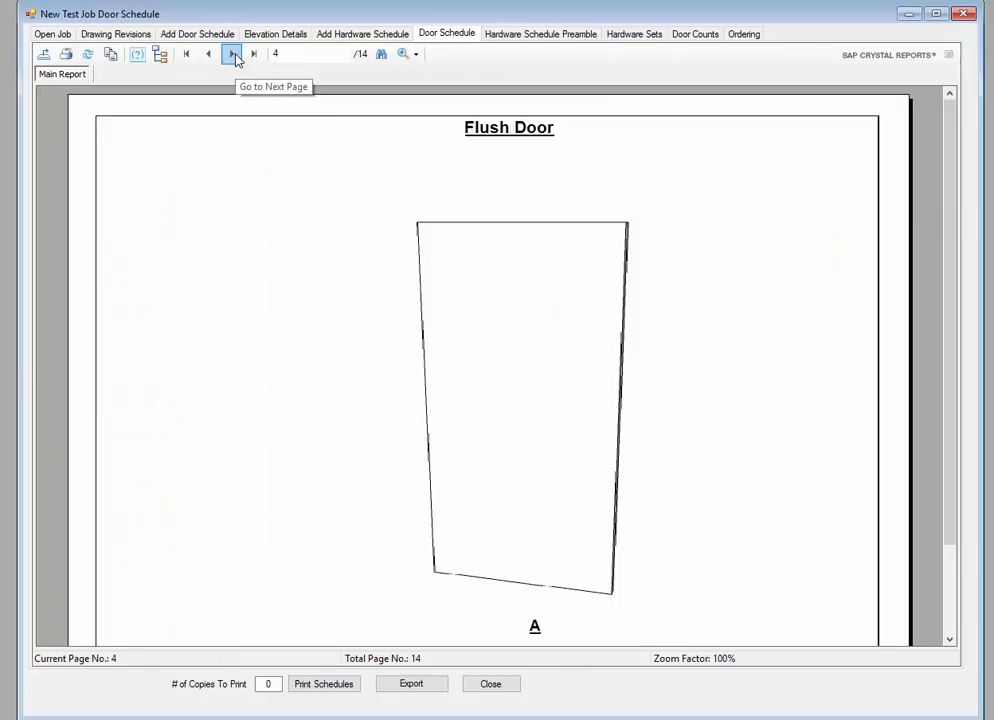
left_click(235, 58)
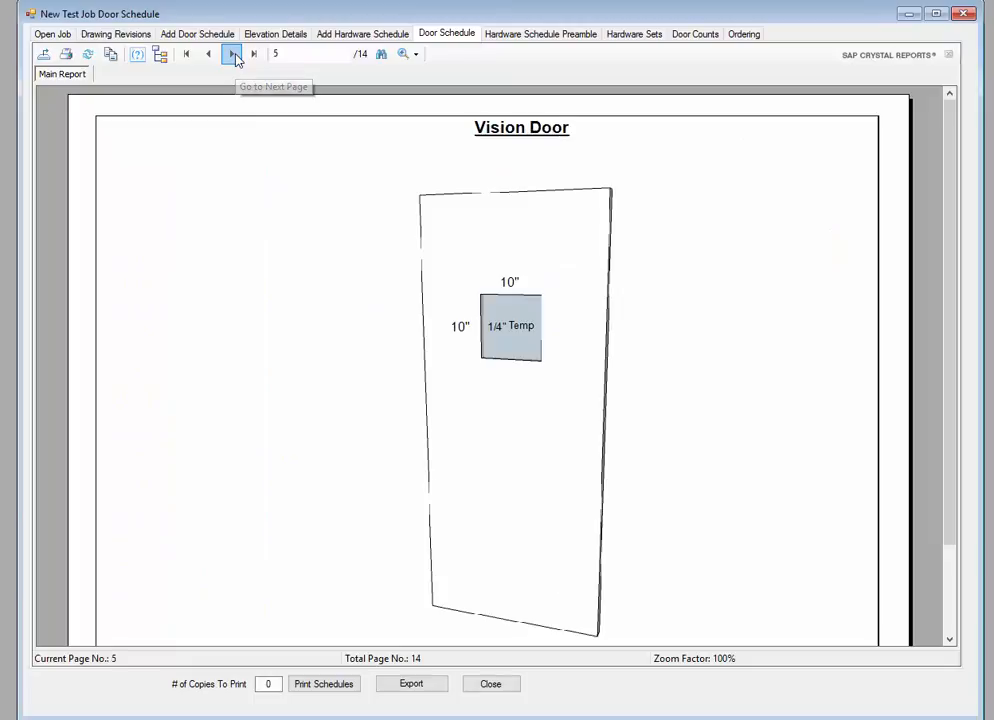
scroll(305, 260, "down", 3)
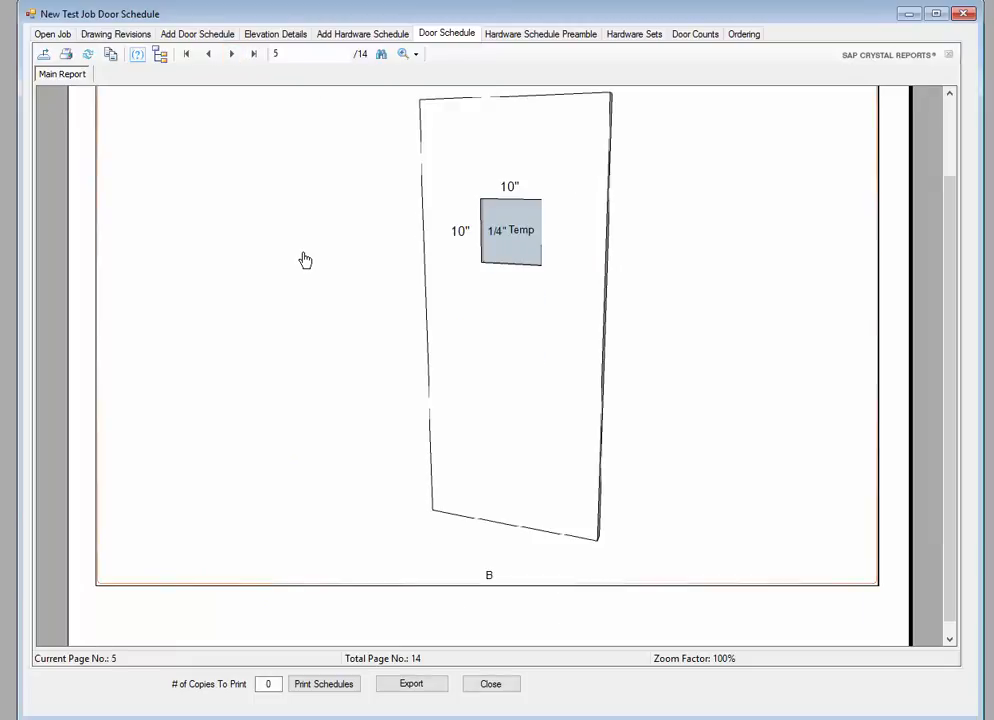
Step: Continue through Half Glass, Full Glass and Bottom Louver pages to page 9, Three Side Frame
left_click(232, 56)
scroll(397, 312, "down", 3)
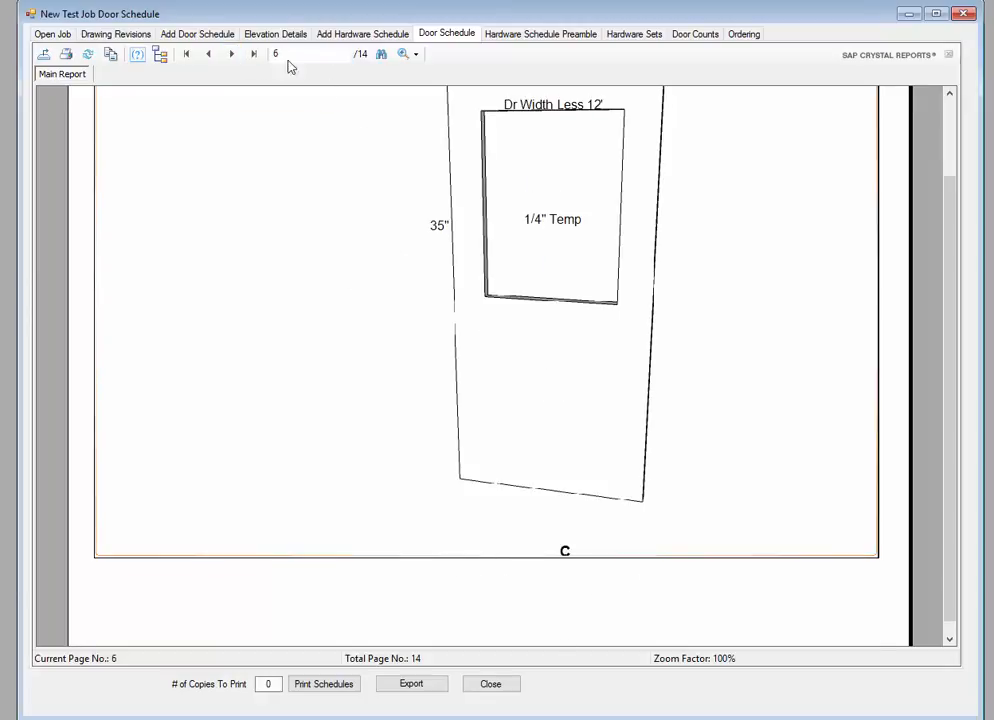
left_click(233, 55)
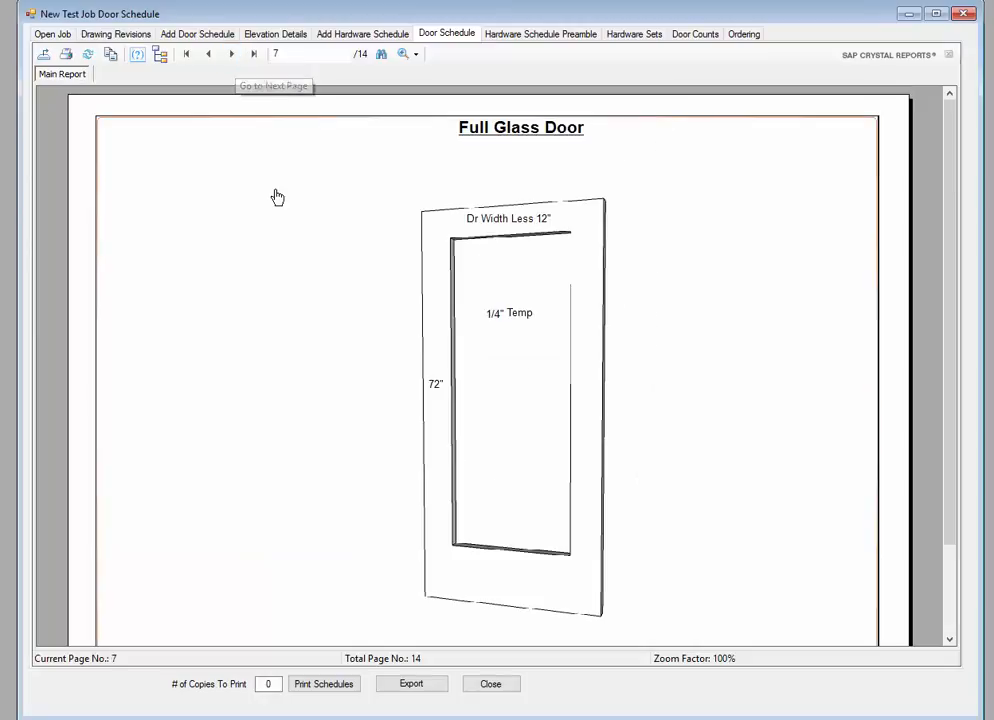
scroll(278, 197, "down", 3)
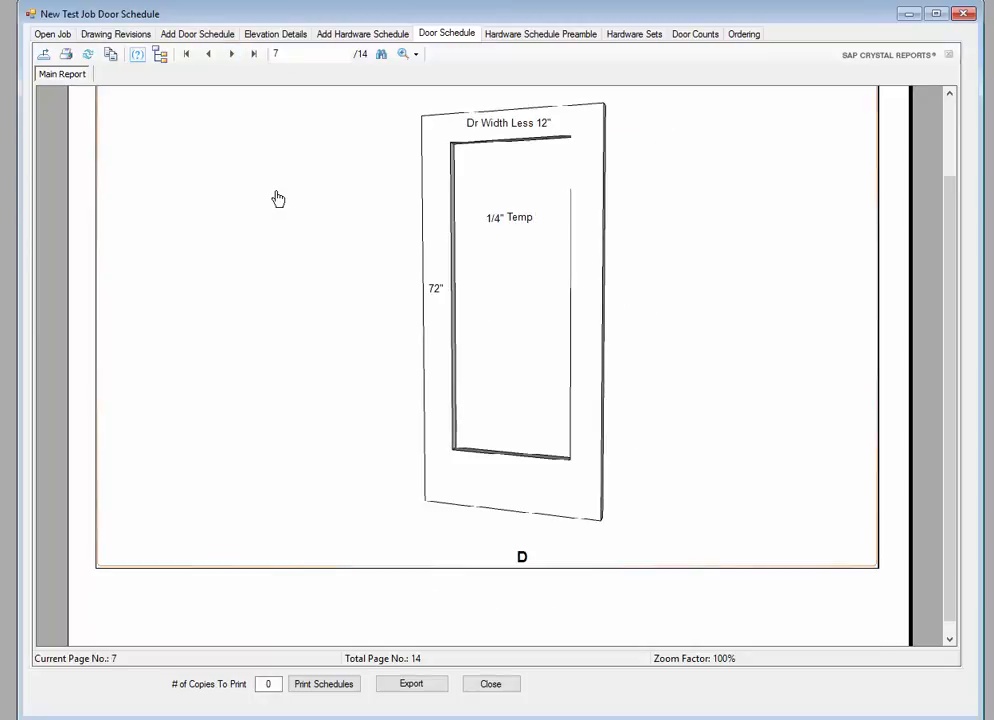
scroll(278, 197, "up", 3)
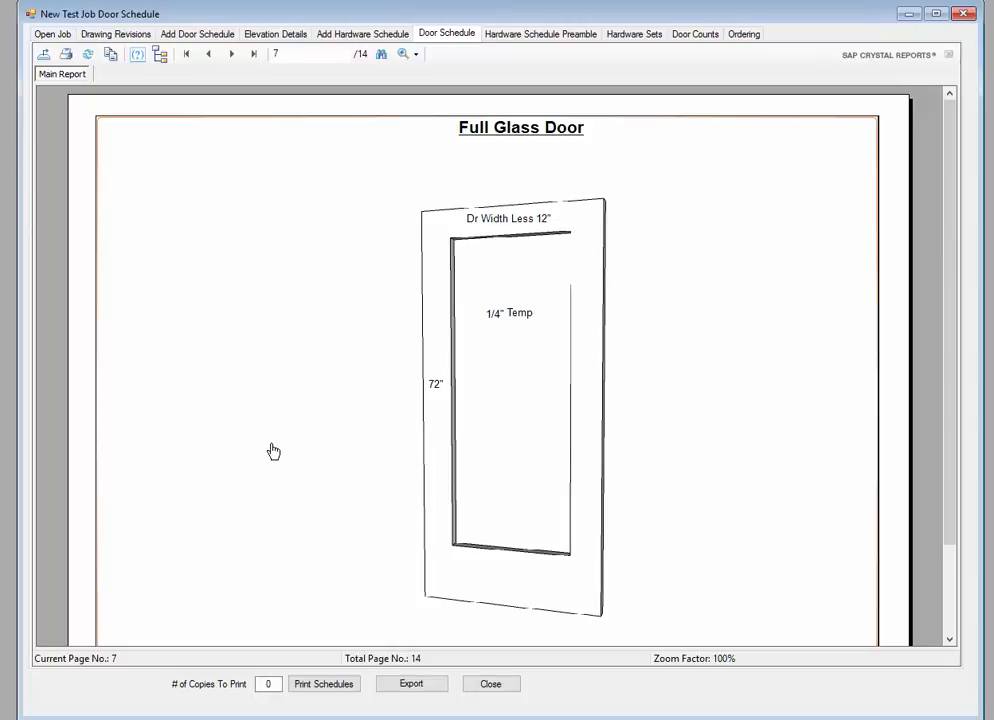
scroll(270, 452, "down", 3)
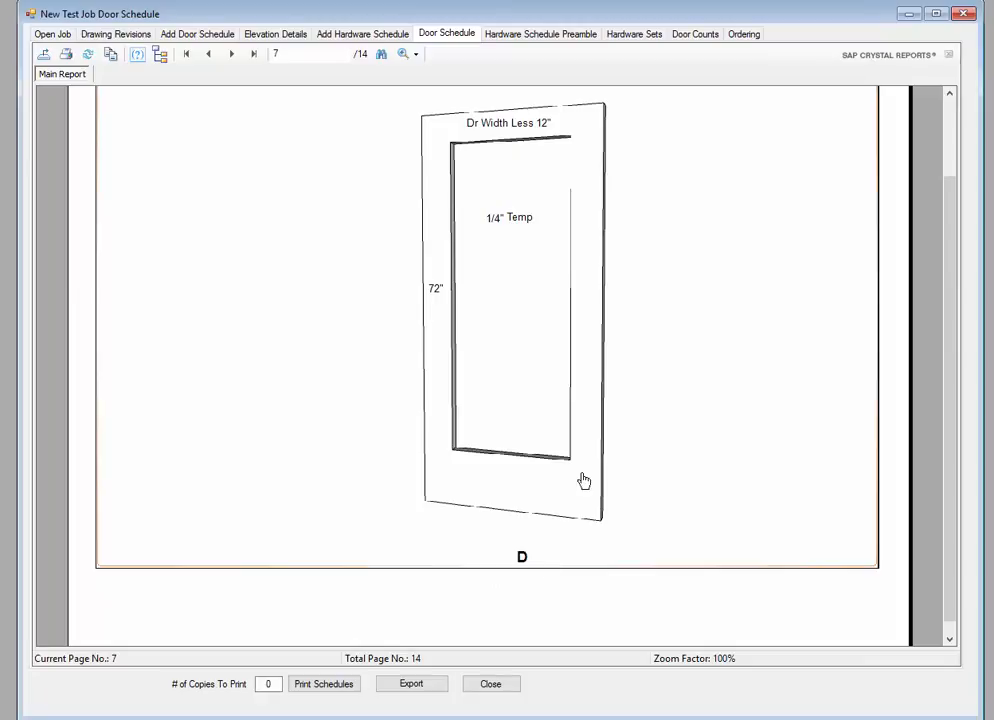
left_click(233, 55)
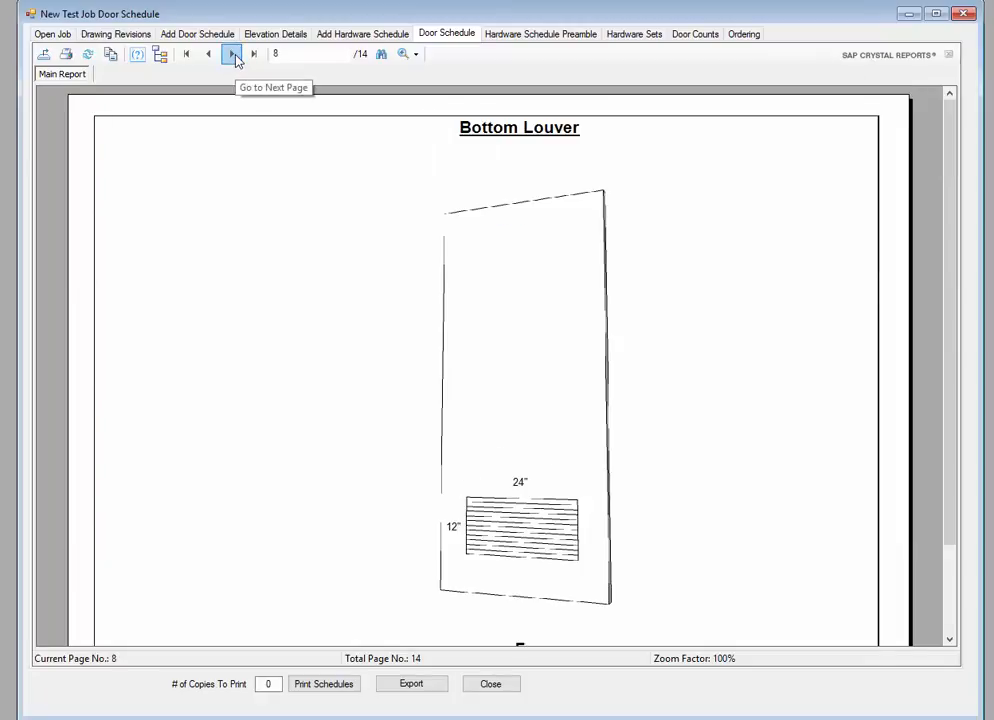
scroll(246, 168, "down", 3)
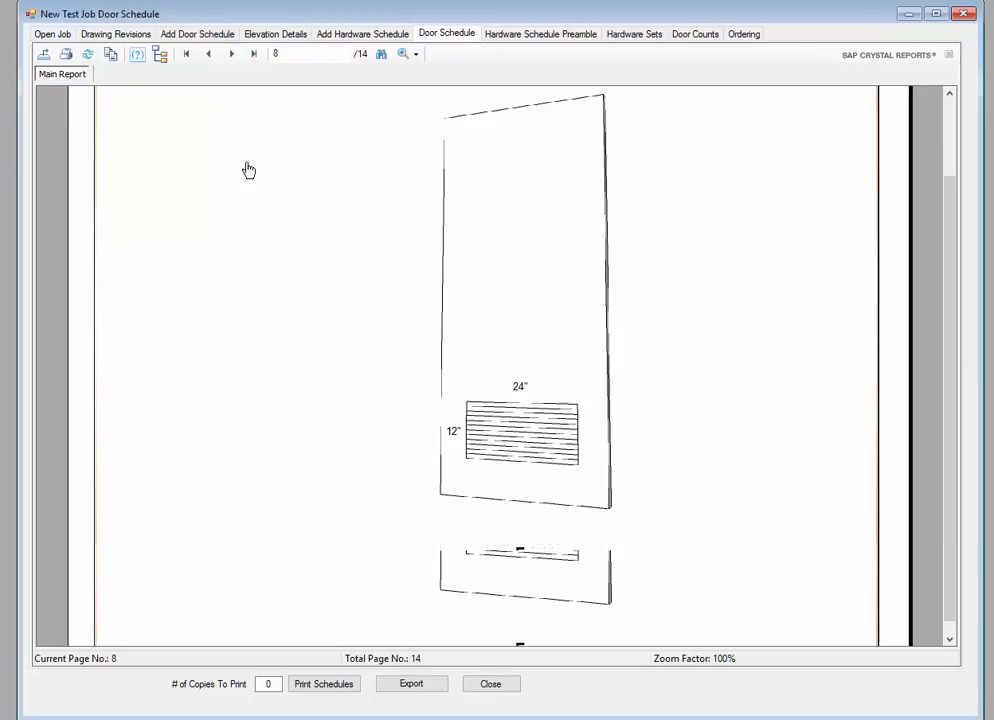
left_click(231, 55)
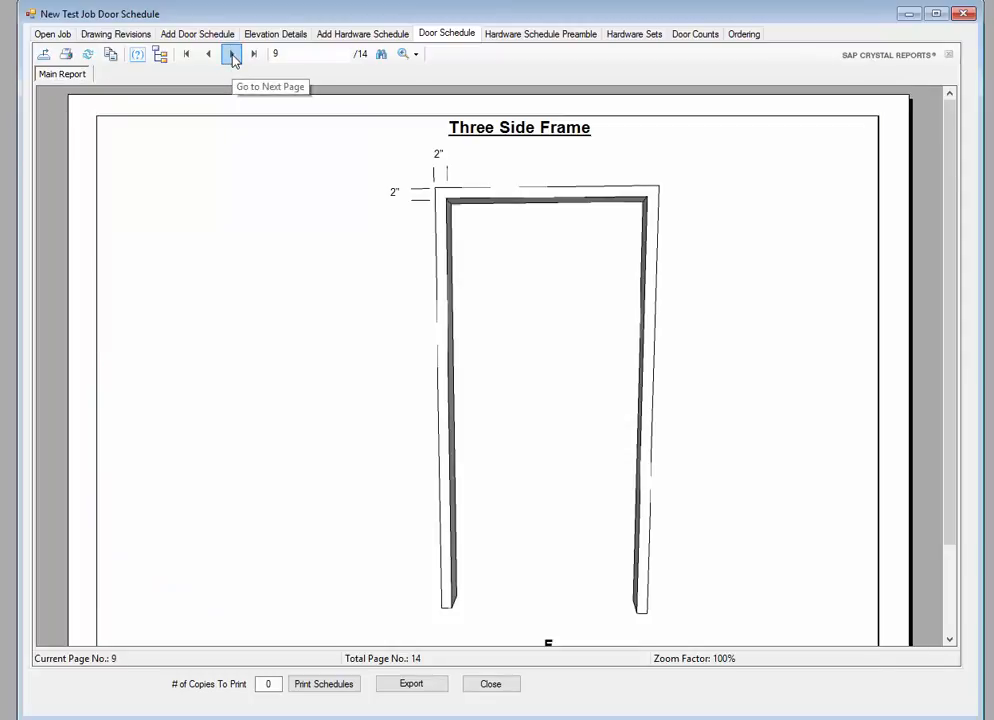
scroll(259, 271, "down", 3)
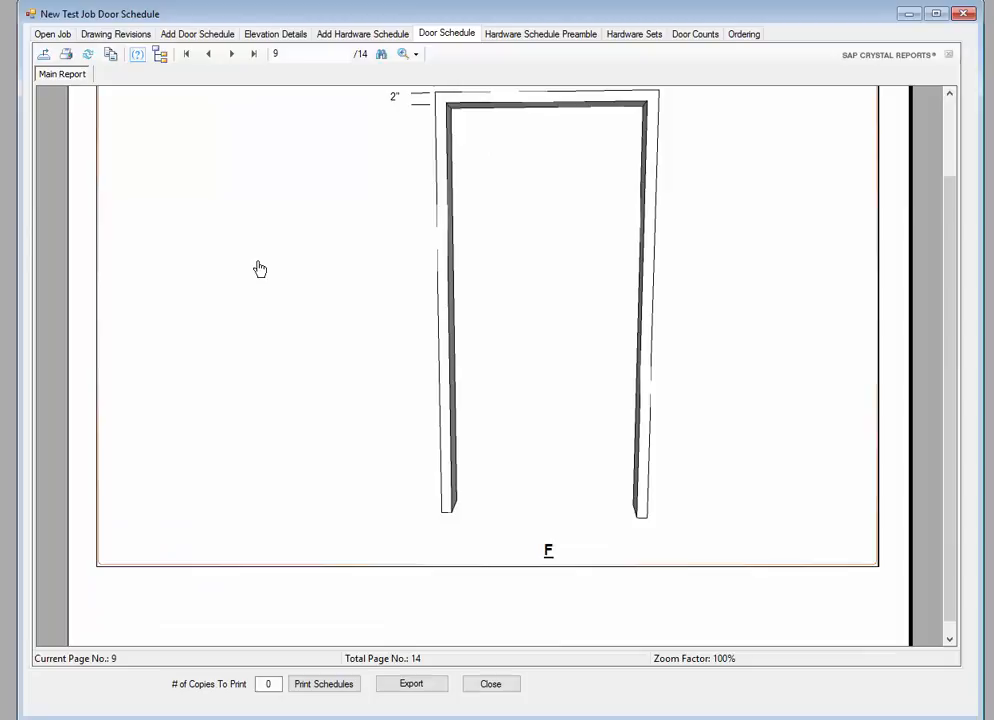
Step: Page past the Sidelight Frame, Transom Frame and Borrowed Lite elevations to page 13, the schedule table
left_click(231, 54)
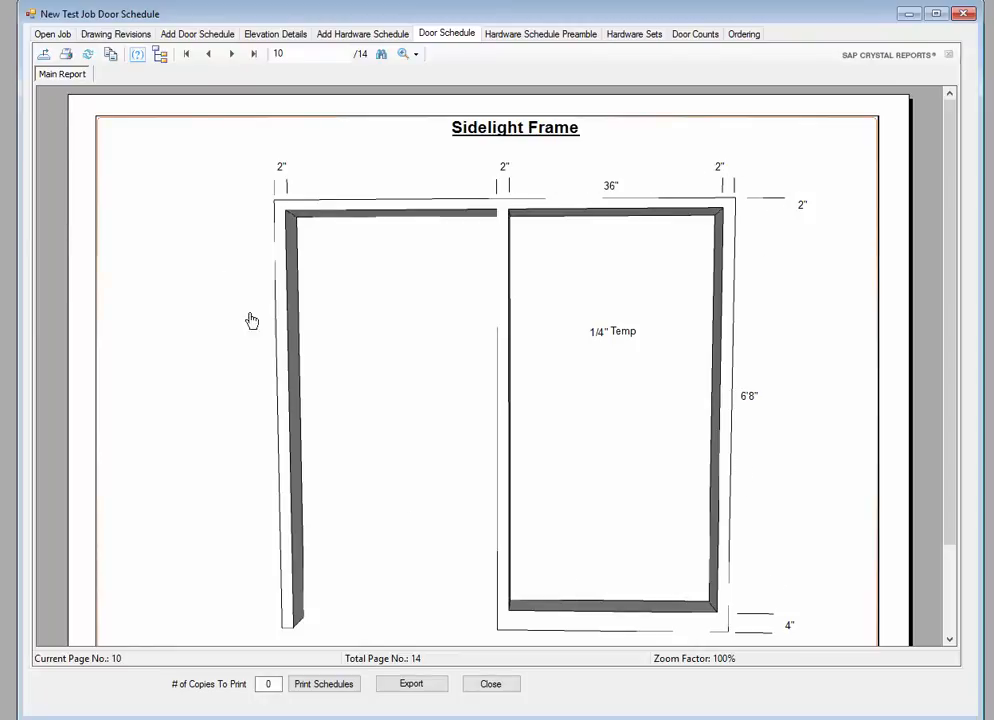
left_click(231, 56)
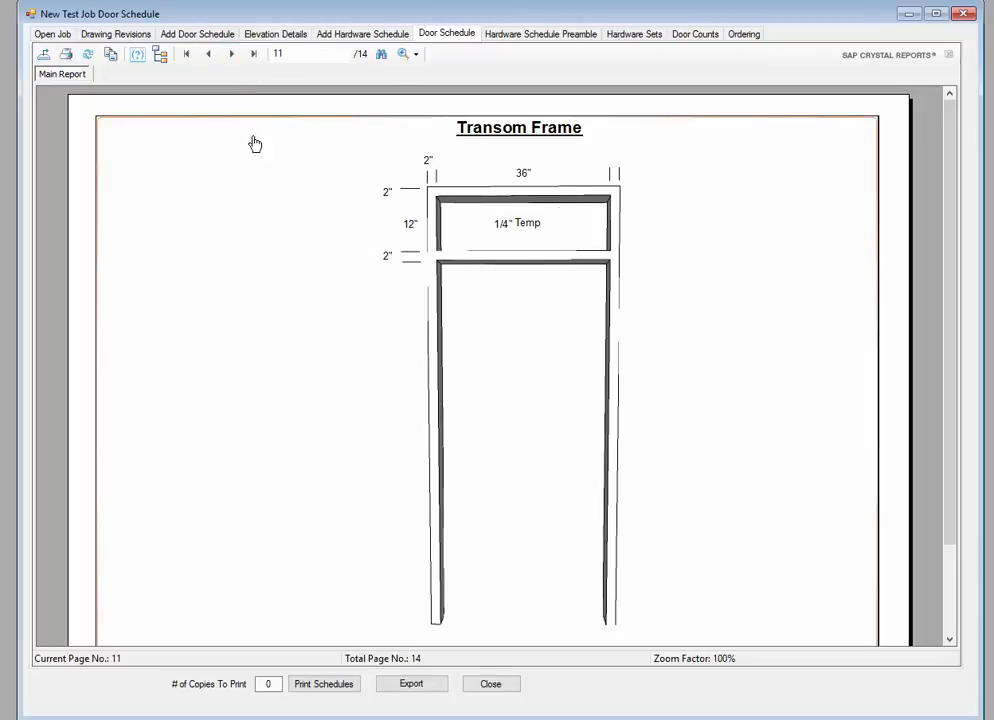
left_click(231, 54)
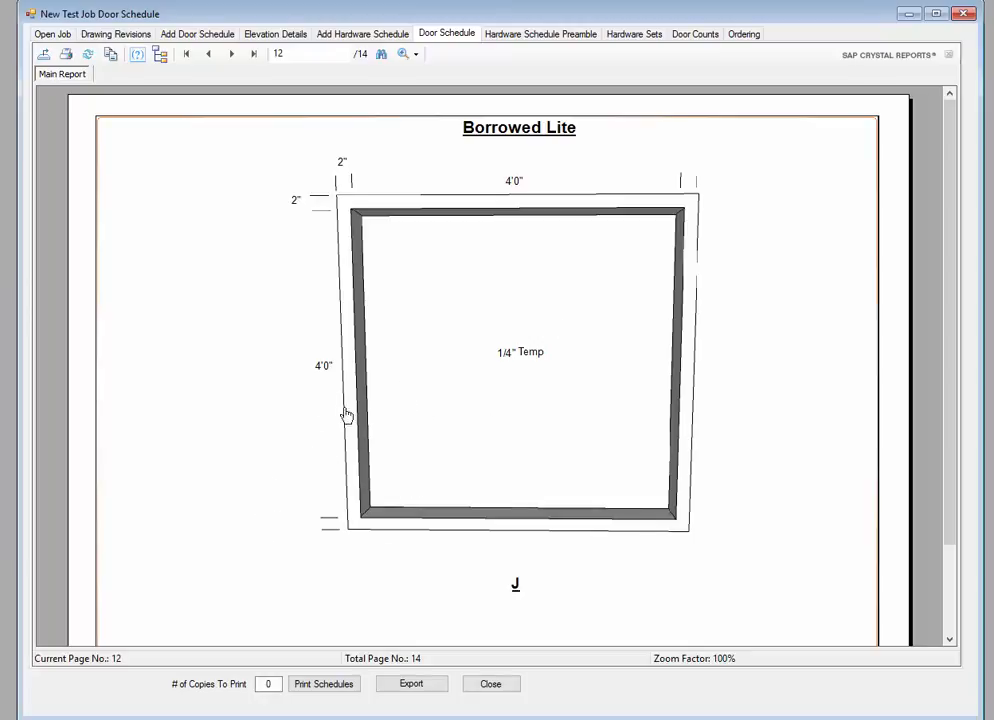
scroll(261, 399, "down", 2)
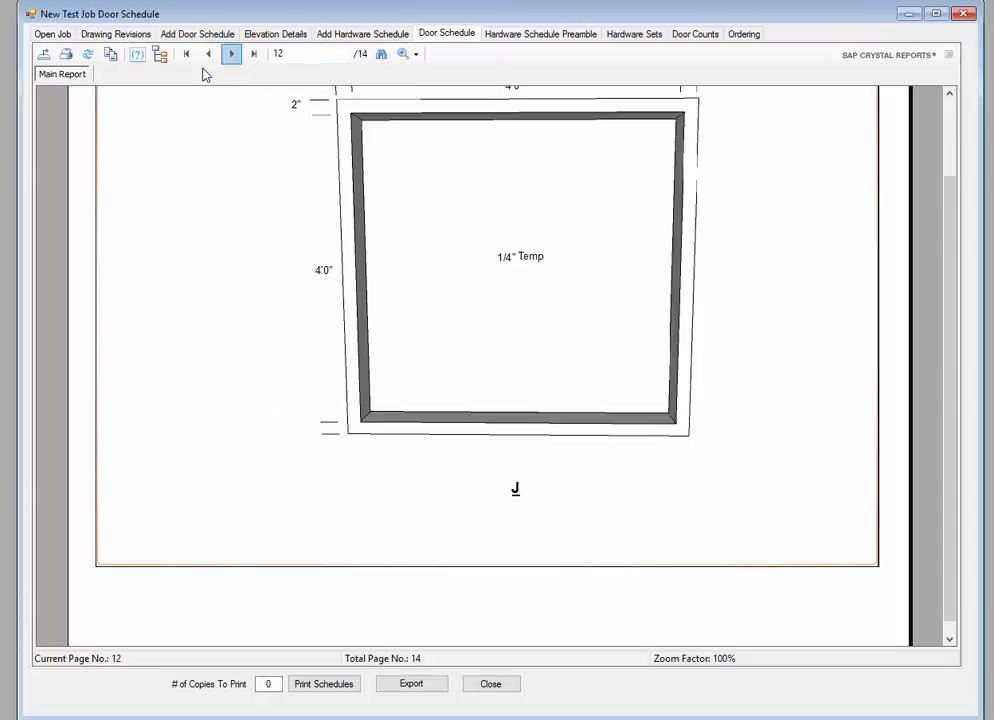
left_click(231, 53)
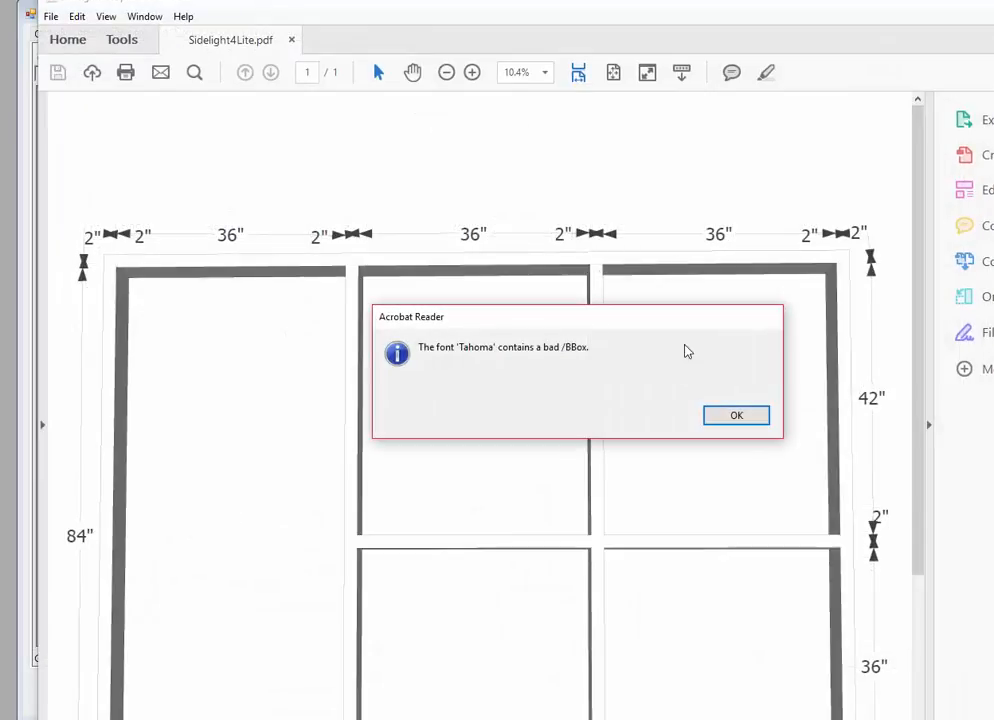
Step: Dismiss the Tahoma font warning, scroll through the schedule PDF, and close Acrobat Reader
left_click(734, 413)
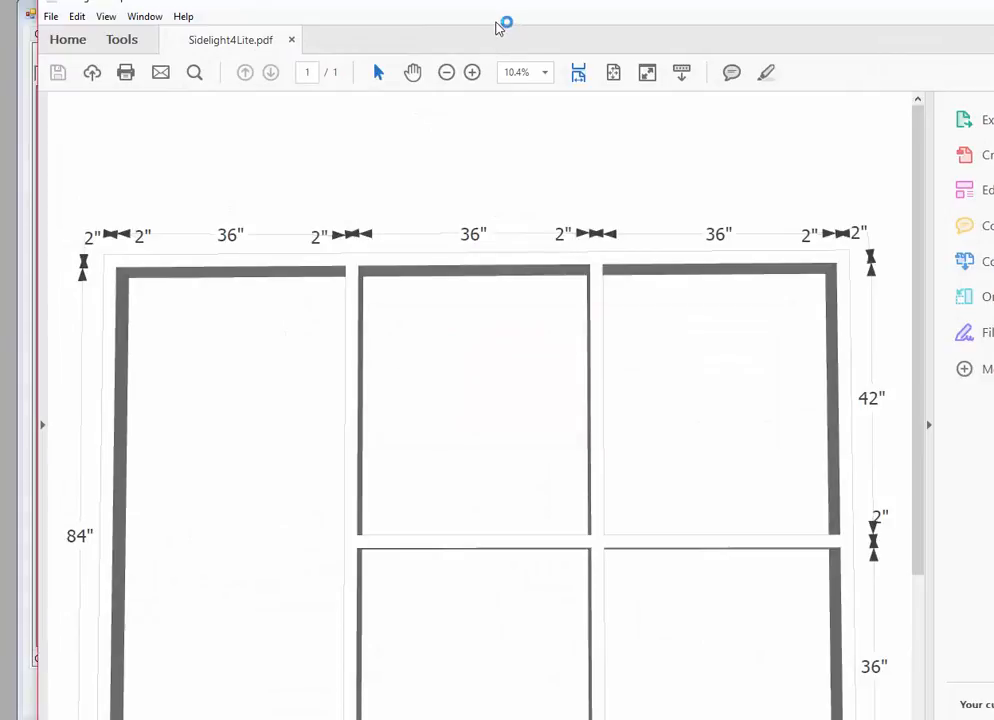
scroll(728, 298, "down", 3)
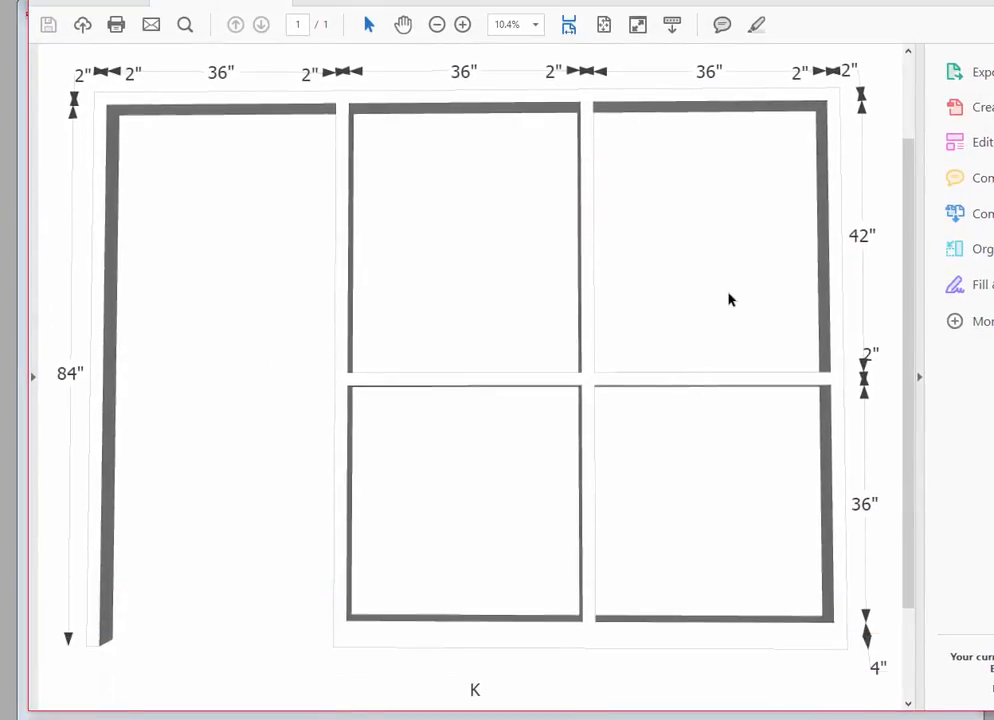
scroll(729, 302, "down", 1)
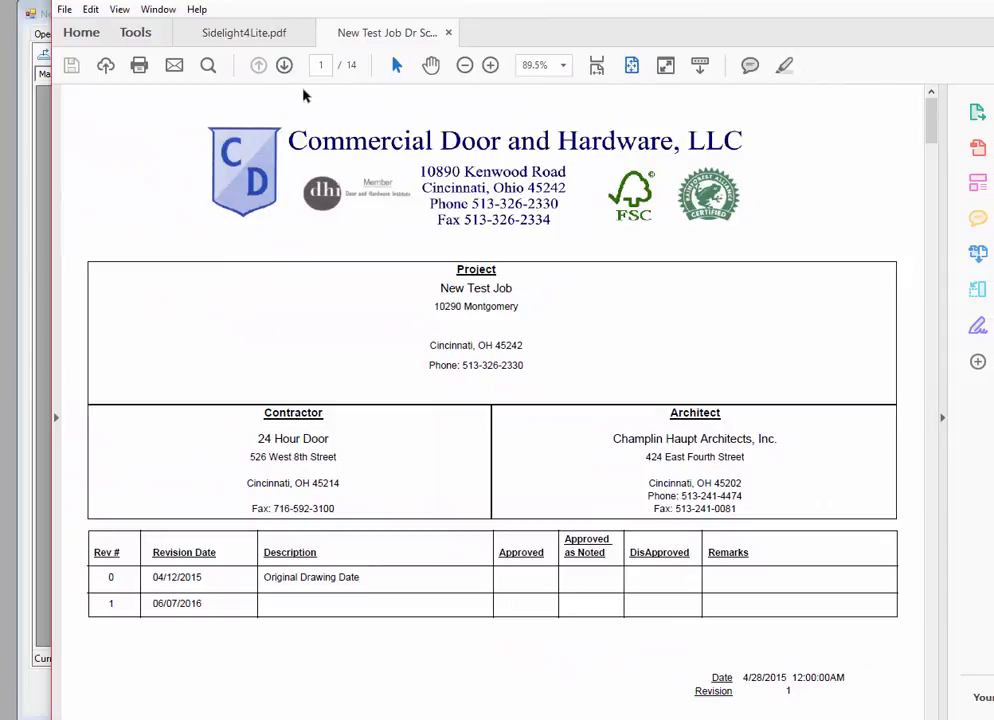
scroll(431, 361, "down", 3)
scroll(430, 362, "down", 7)
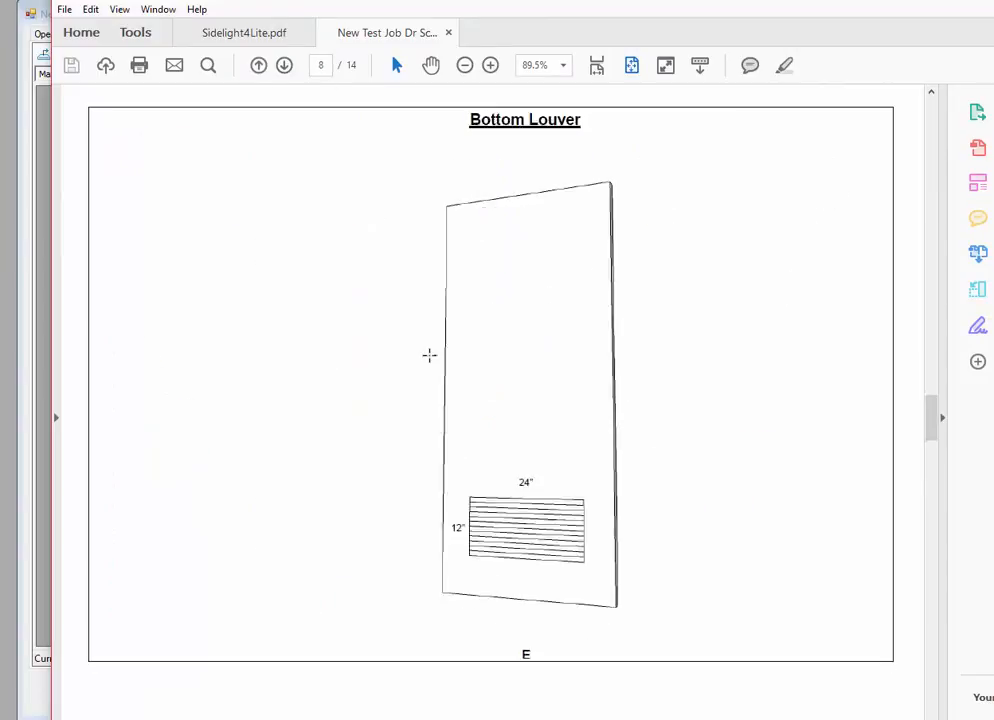
scroll(431, 352, "down", 1)
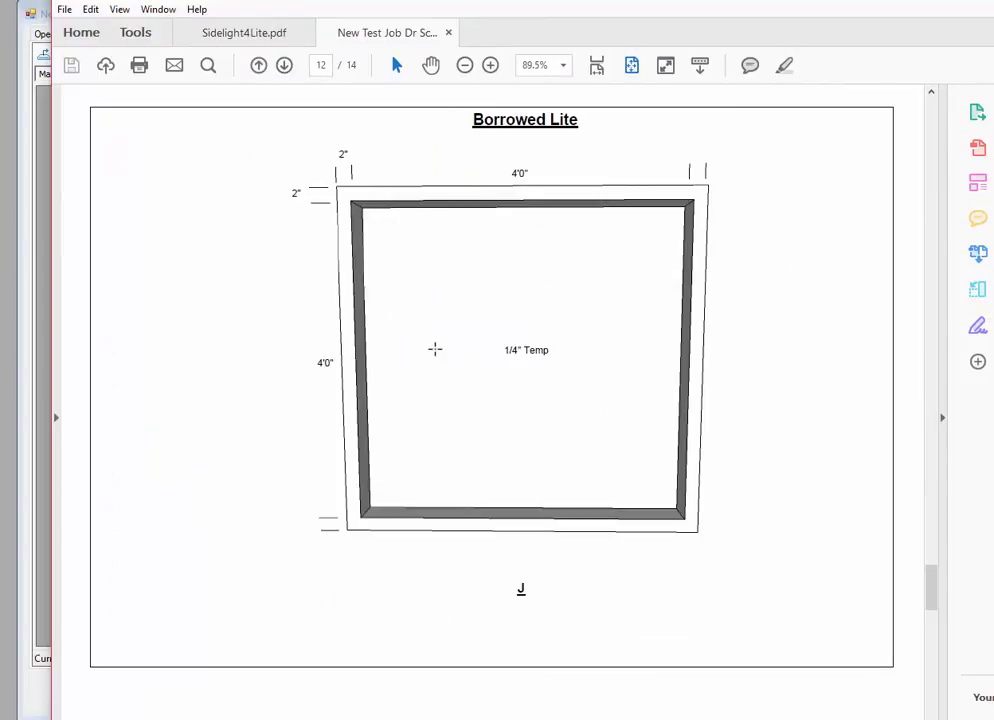
scroll(437, 346, "down", 1)
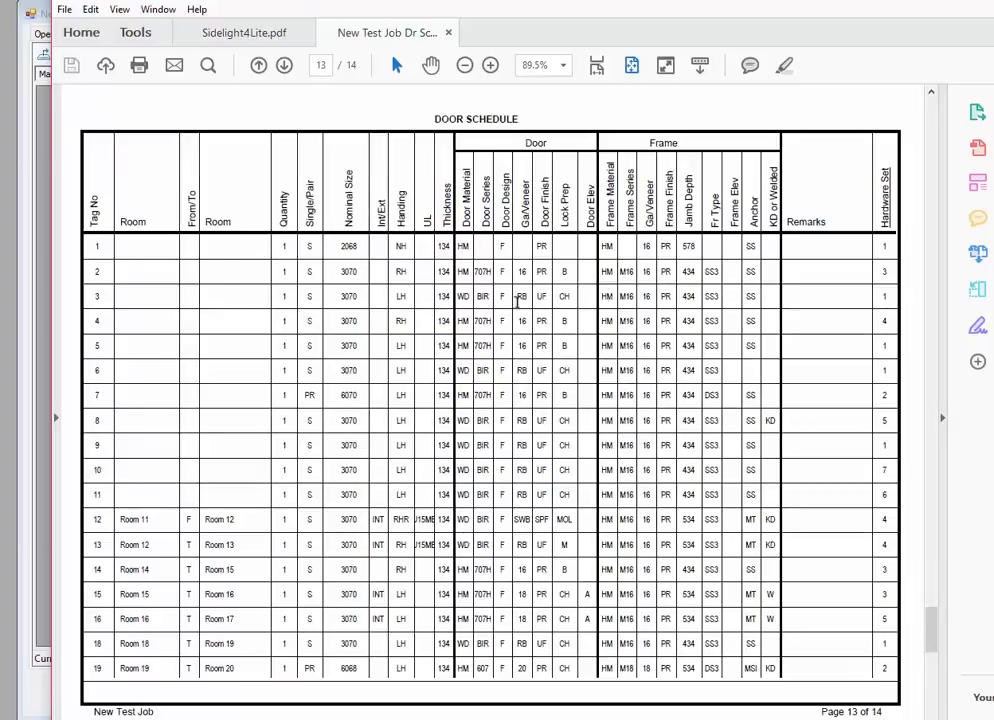
scroll(536, 421, "up", 1)
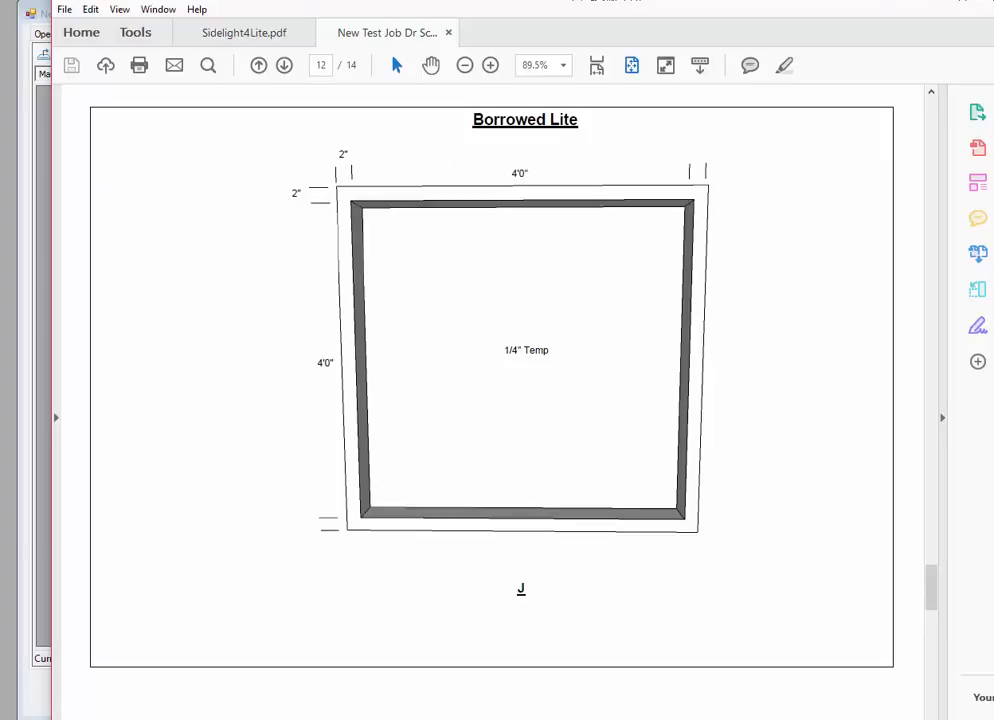
left_click(961, 1)
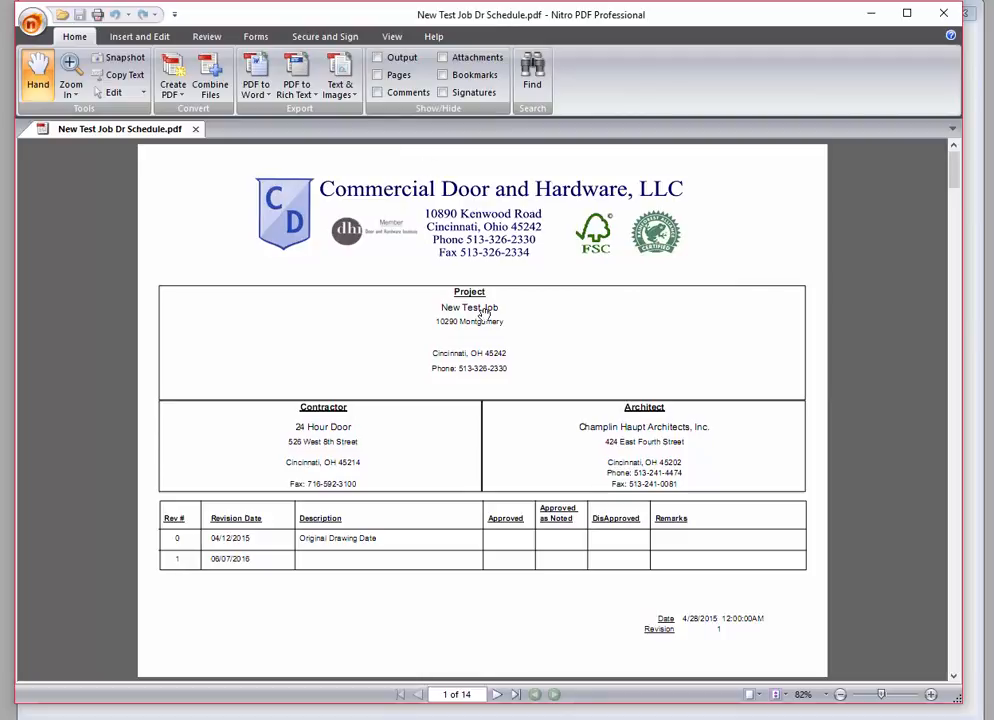
Step: Scroll the schedule PDF down to page 13, then back up to page 12
scroll(588, 404, "down", 1)
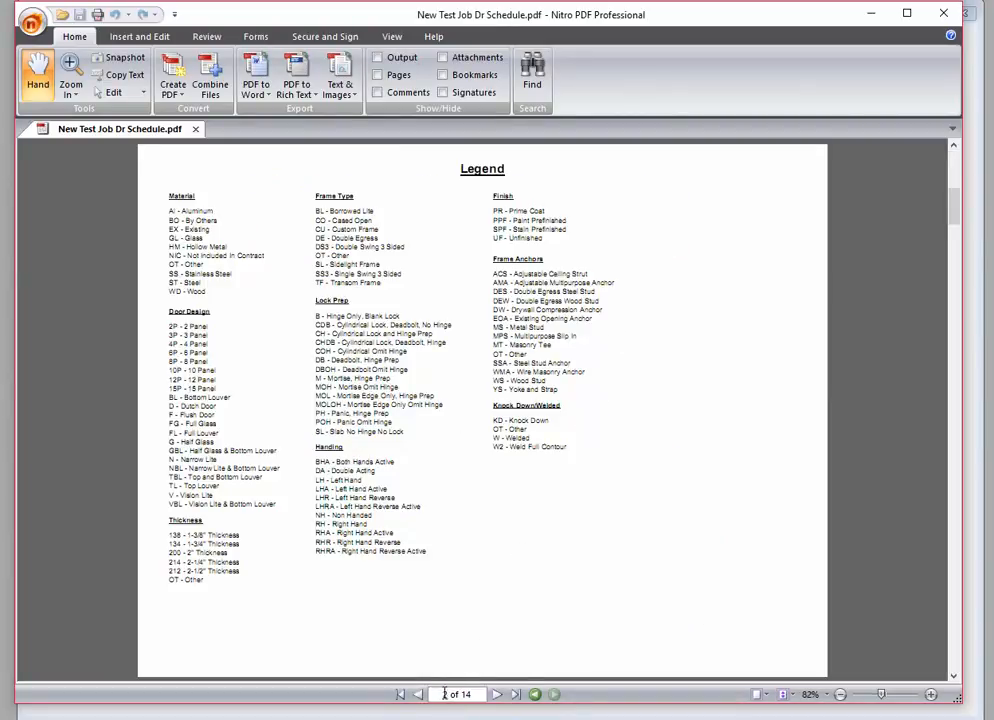
scroll(727, 281, "down", 5)
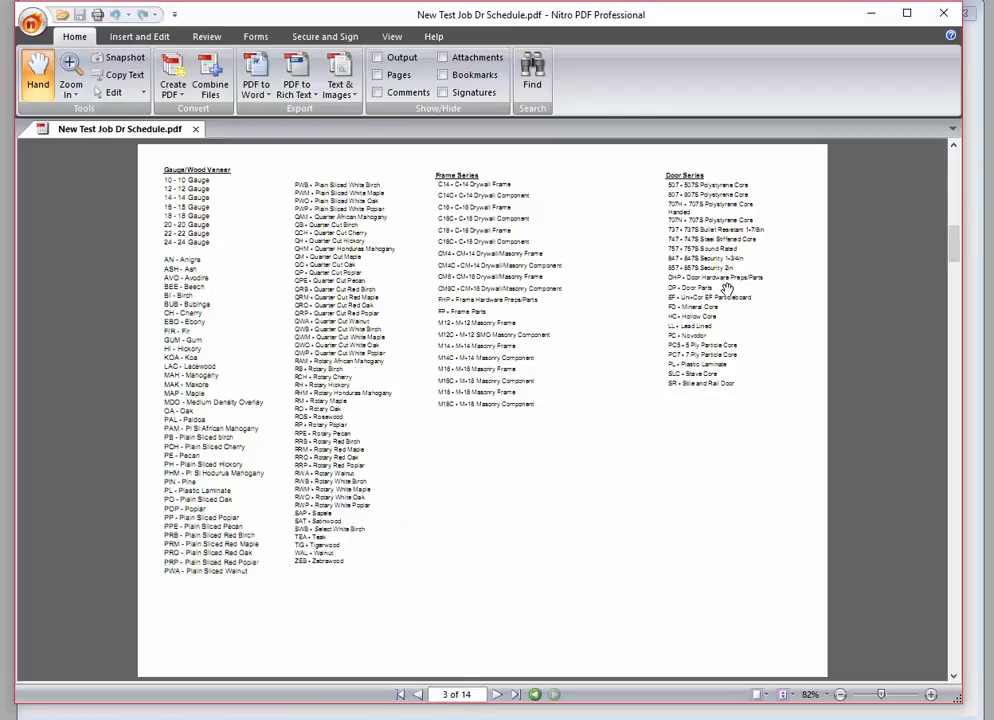
scroll(727, 291, "down", 4)
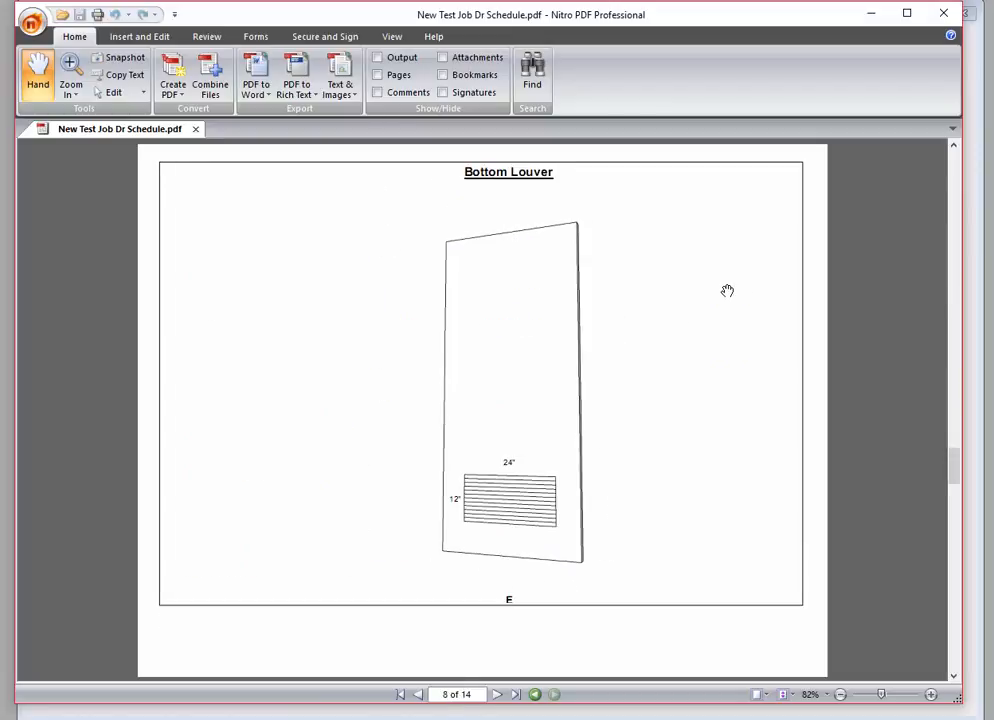
scroll(727, 291, "down", 1)
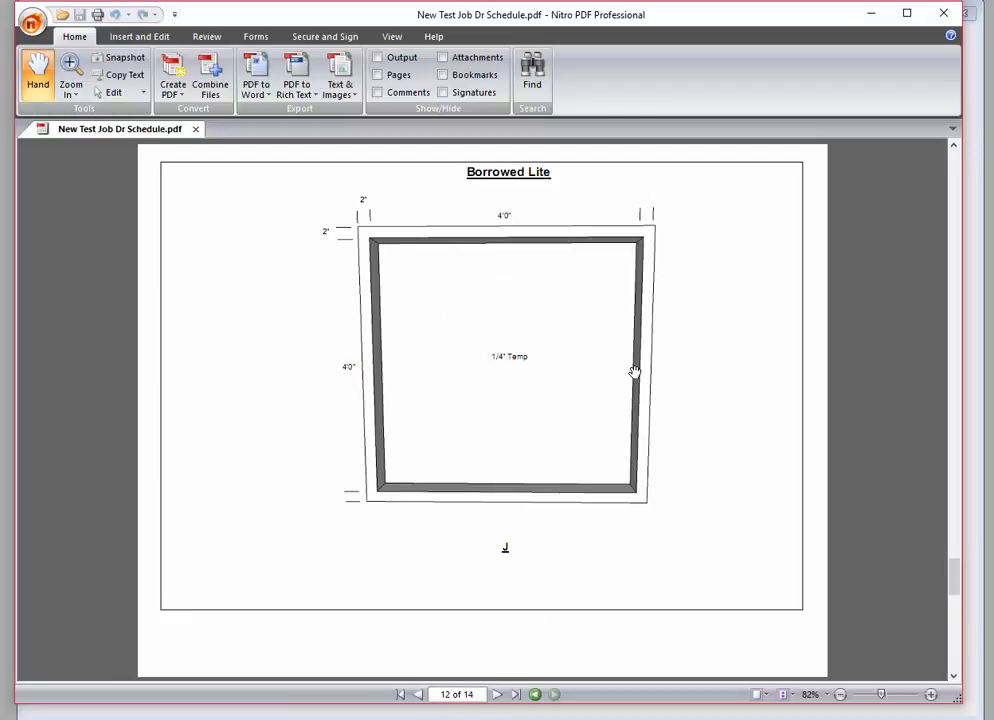
scroll(635, 372, "down", 1)
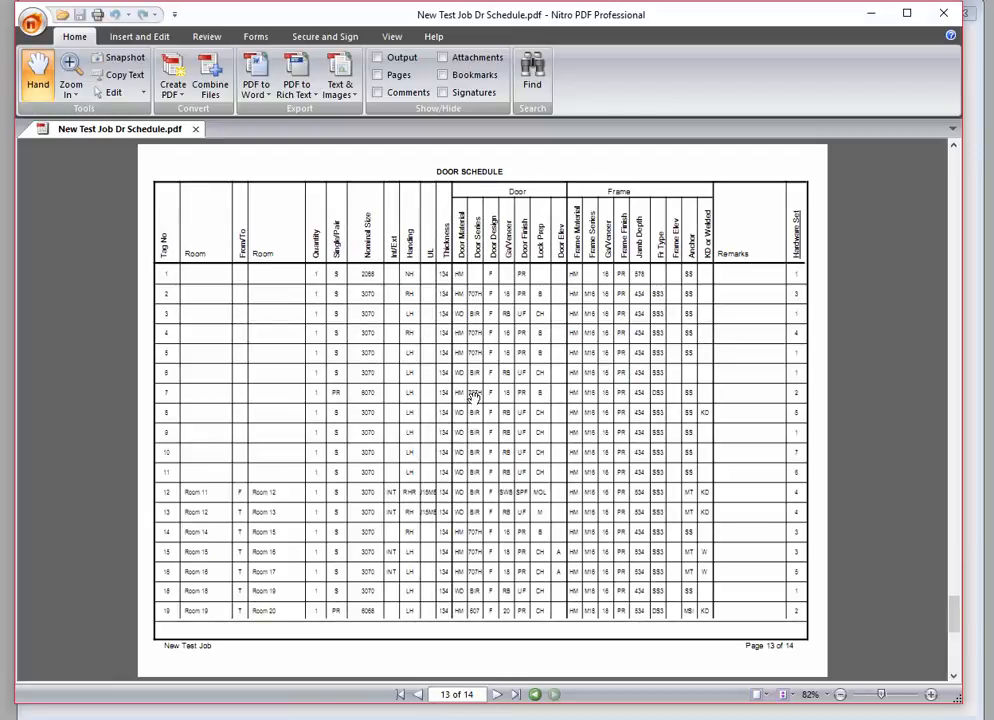
scroll(586, 422, "up", 1)
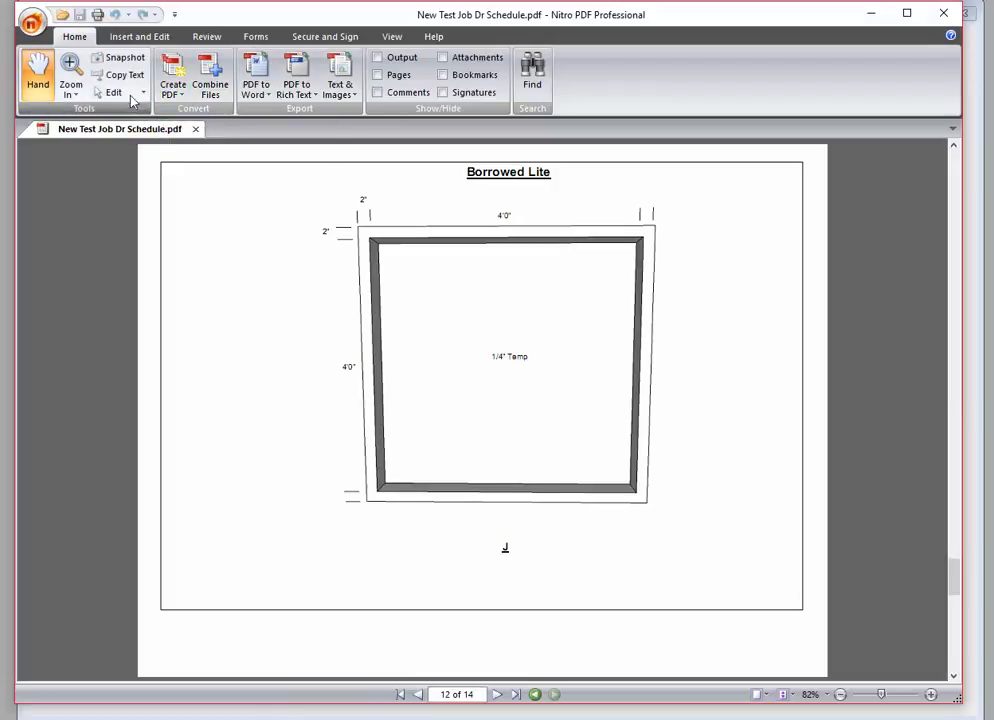
Step: Insert Sidelight4Lite.pdf from Documents\Sketchup Drawings after page 12 of the schedule
left_click(139, 37)
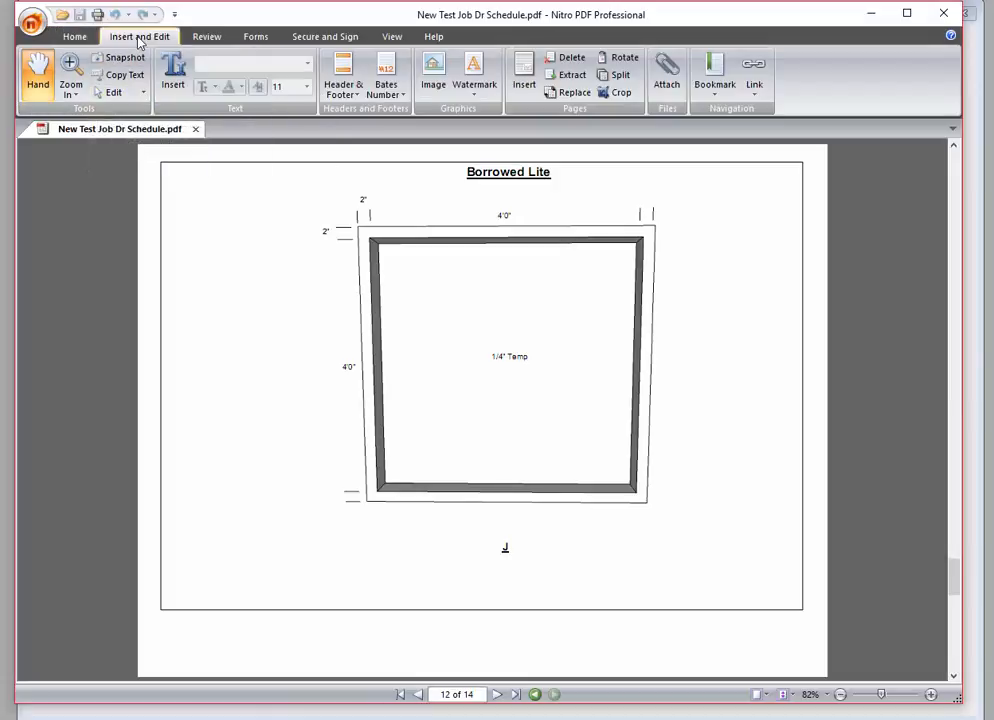
left_click(525, 72)
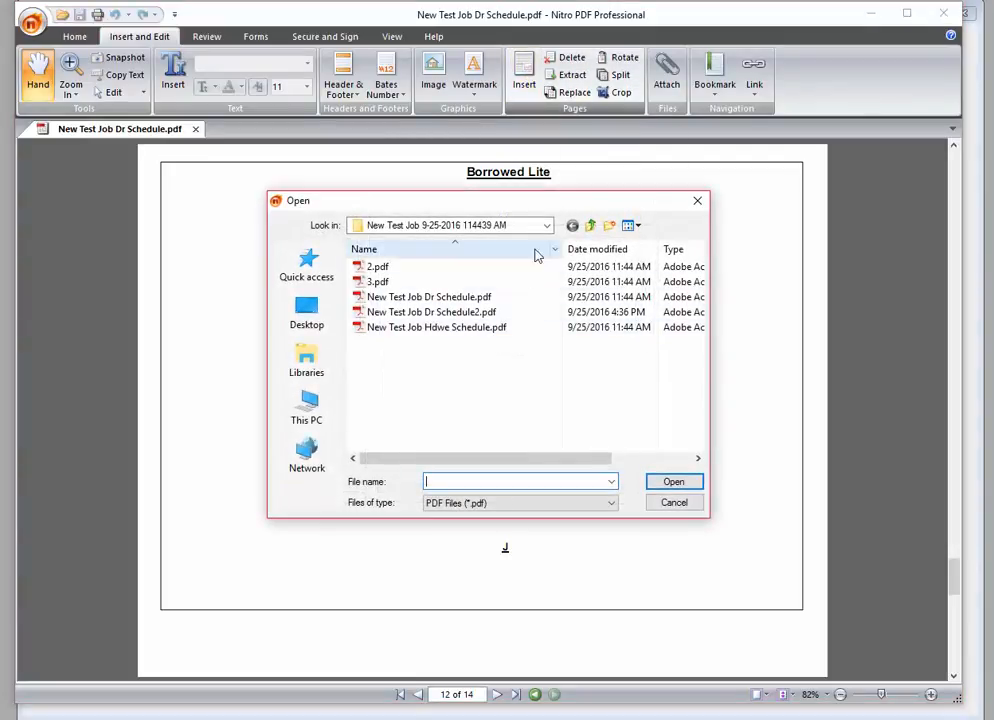
left_click(547, 226)
left_click(450, 344)
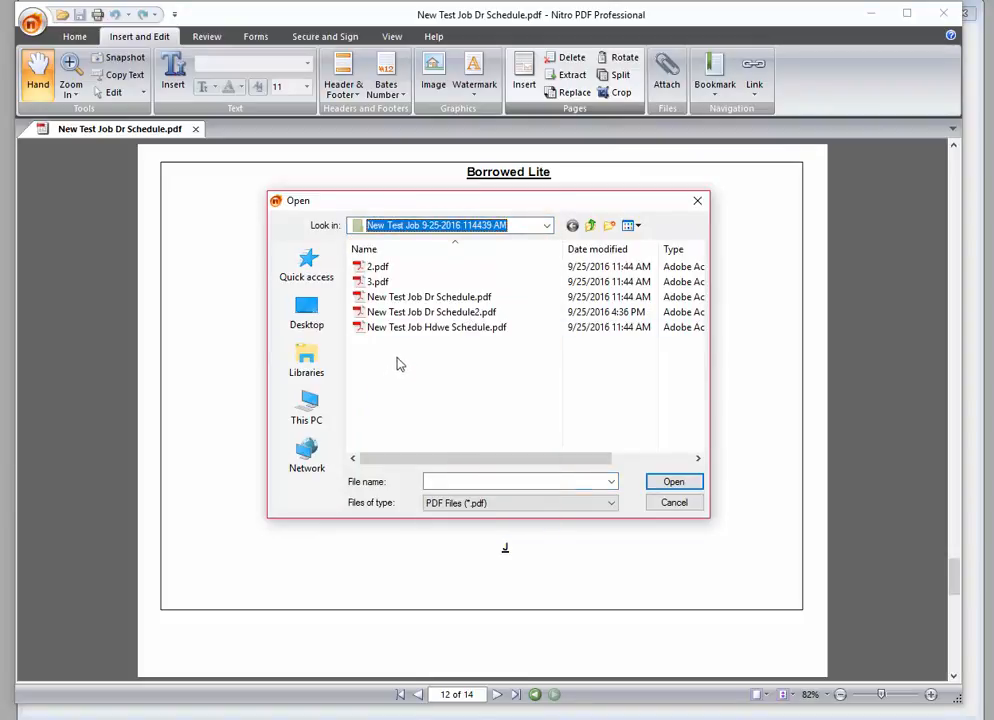
left_click(547, 225)
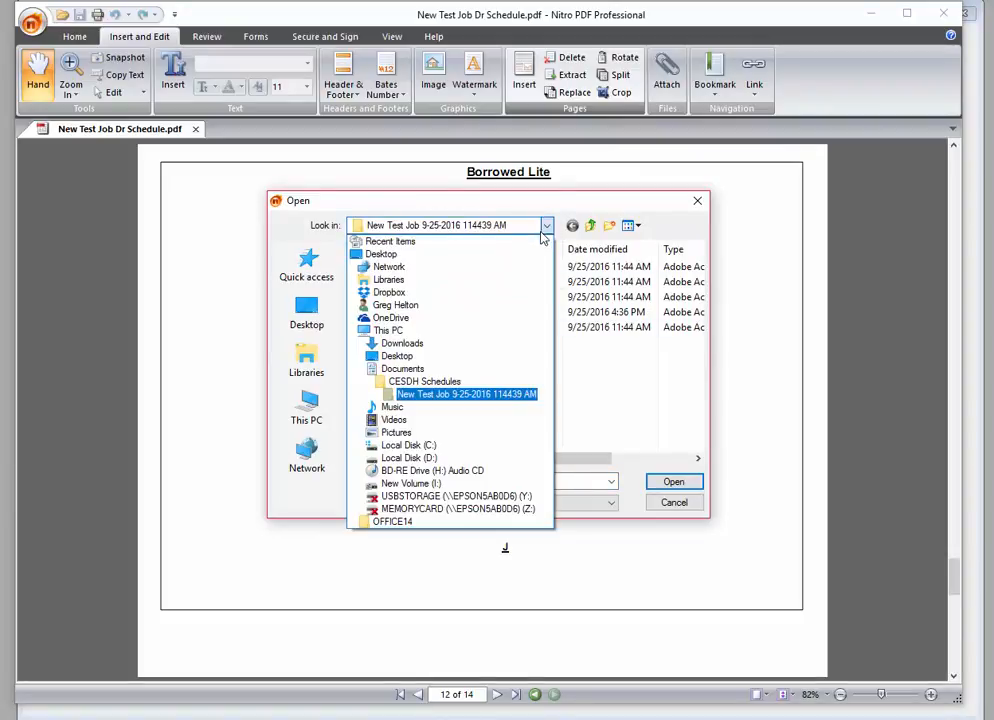
left_click(404, 369)
scroll(441, 370, "down", 5)
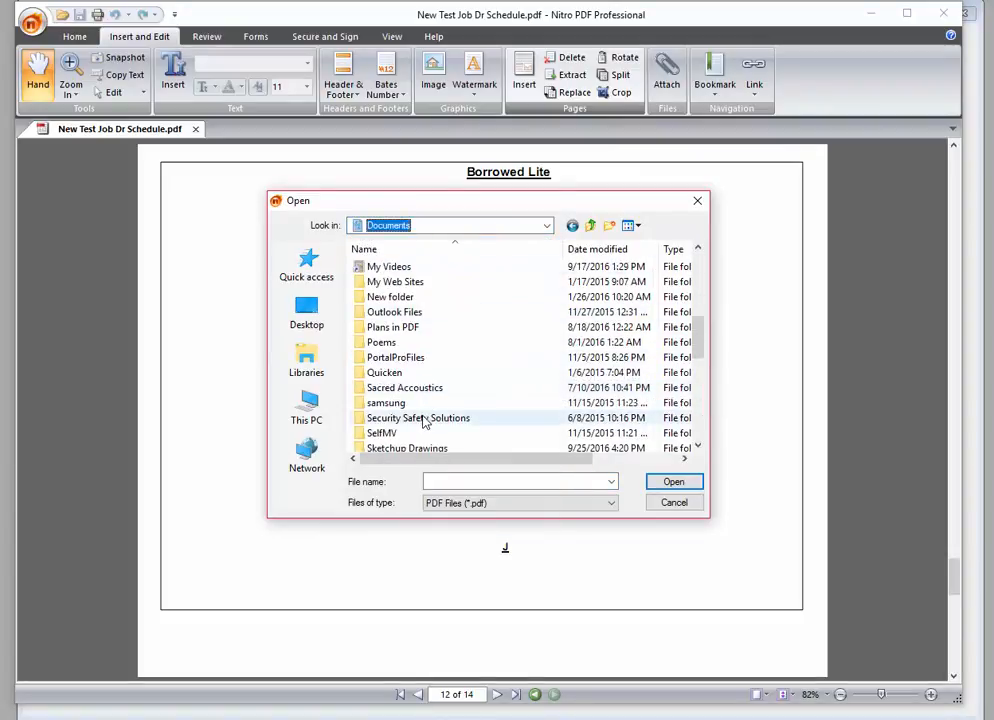
scroll(400, 410, "down", 1)
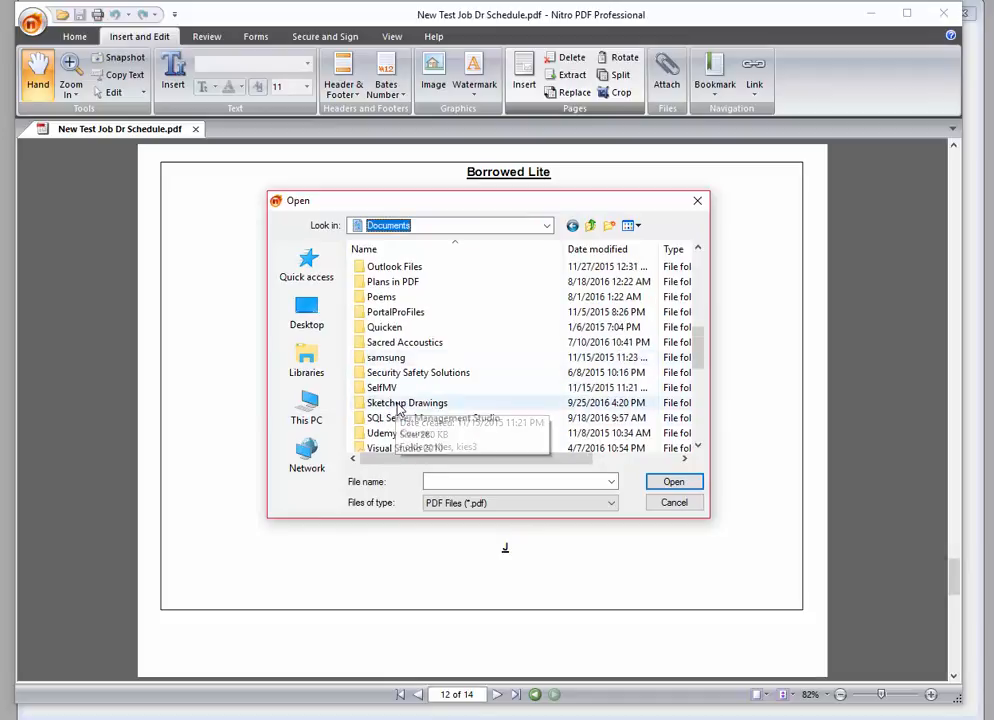
scroll(398, 410, "down", 1)
double_click(406, 355)
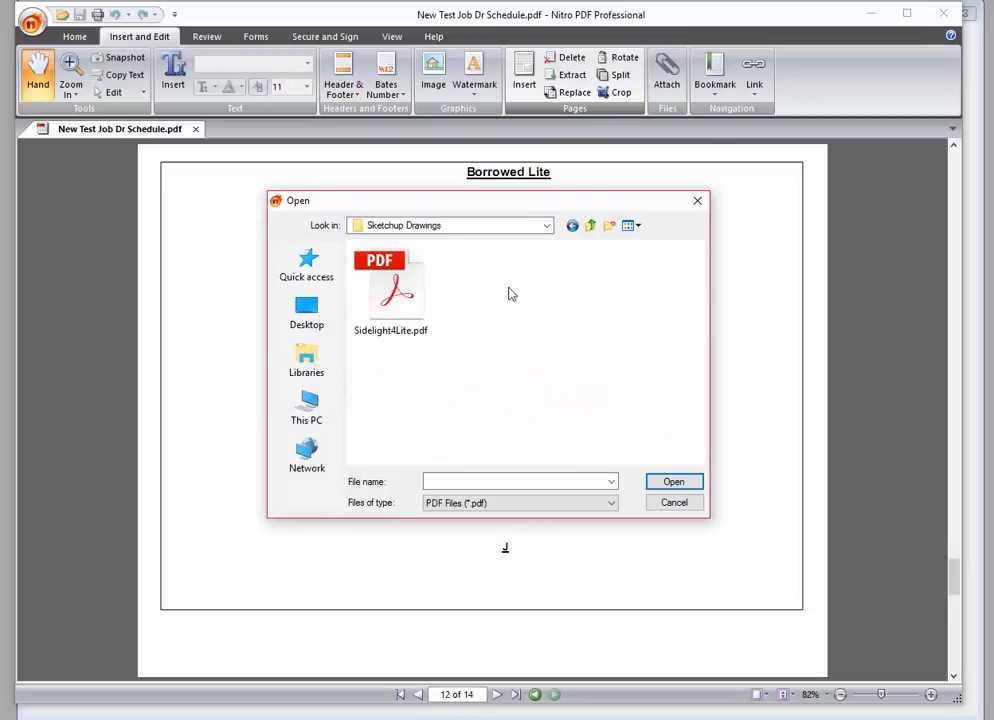
double_click(401, 293)
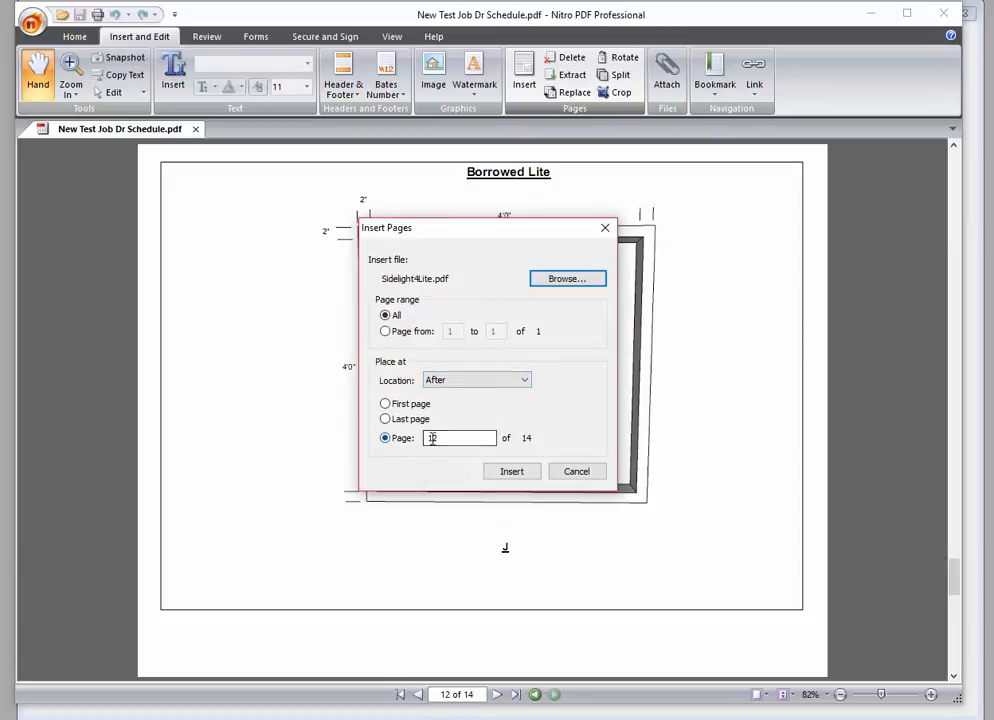
left_click(519, 479)
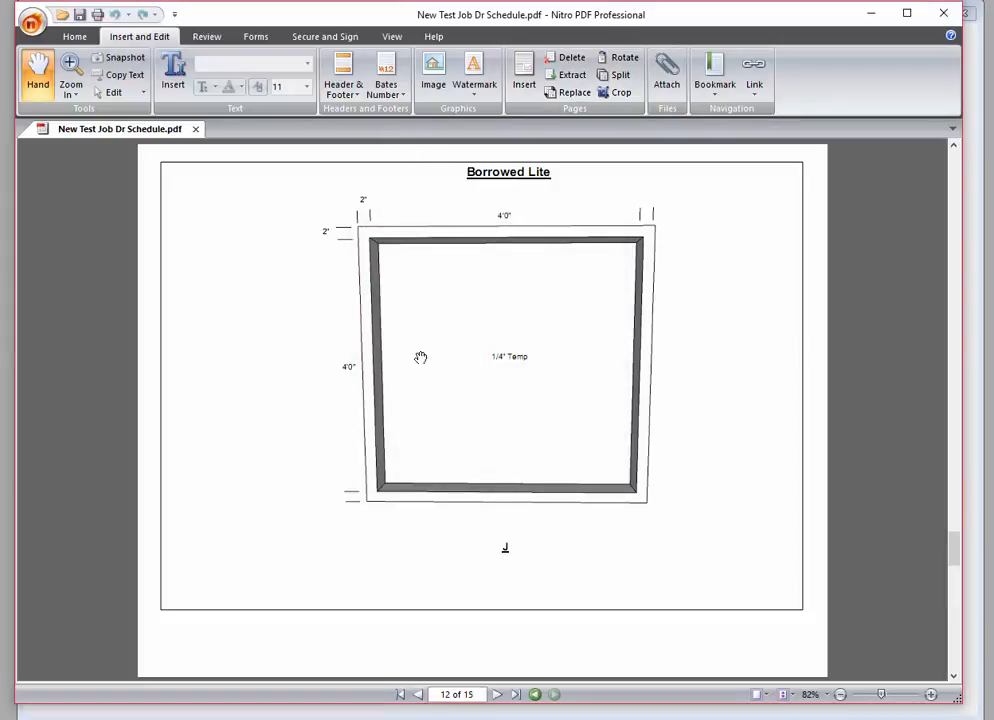
Step: Scroll the 15-page schedule, cancel a Save As, and close Nitro
scroll(768, 337, "down", 1)
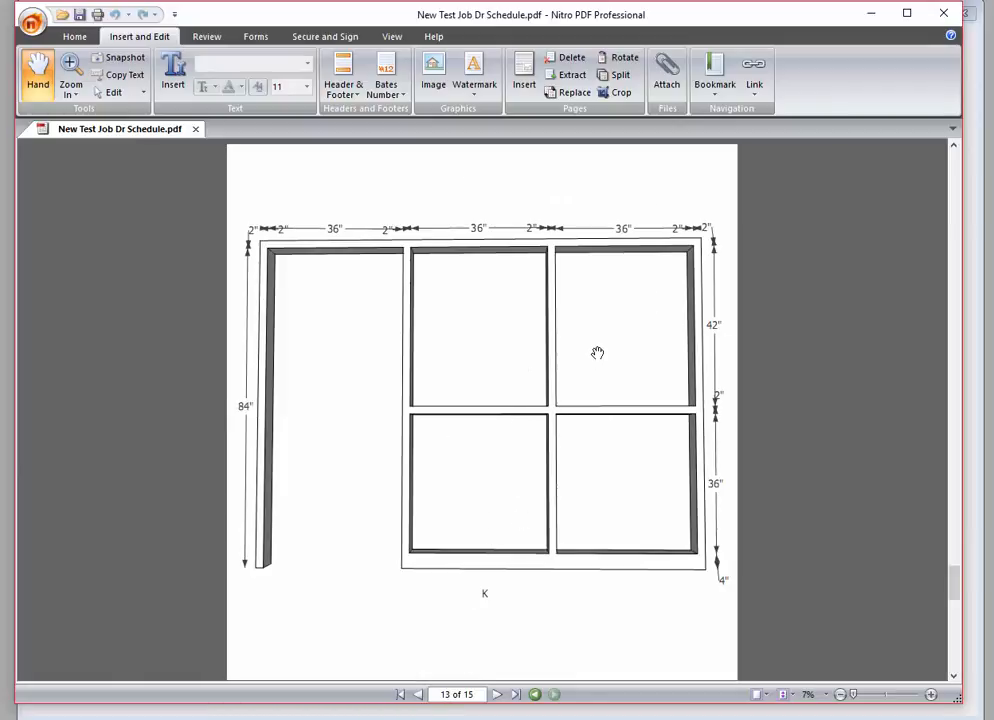
scroll(597, 352, "down", 1)
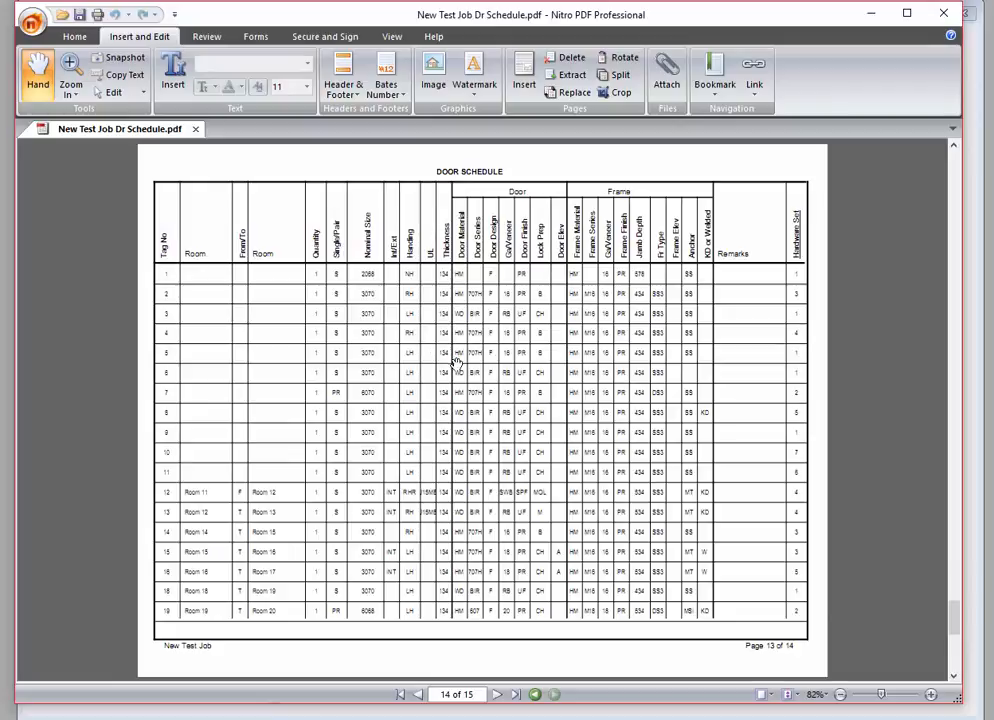
scroll(450, 372, "up", 1)
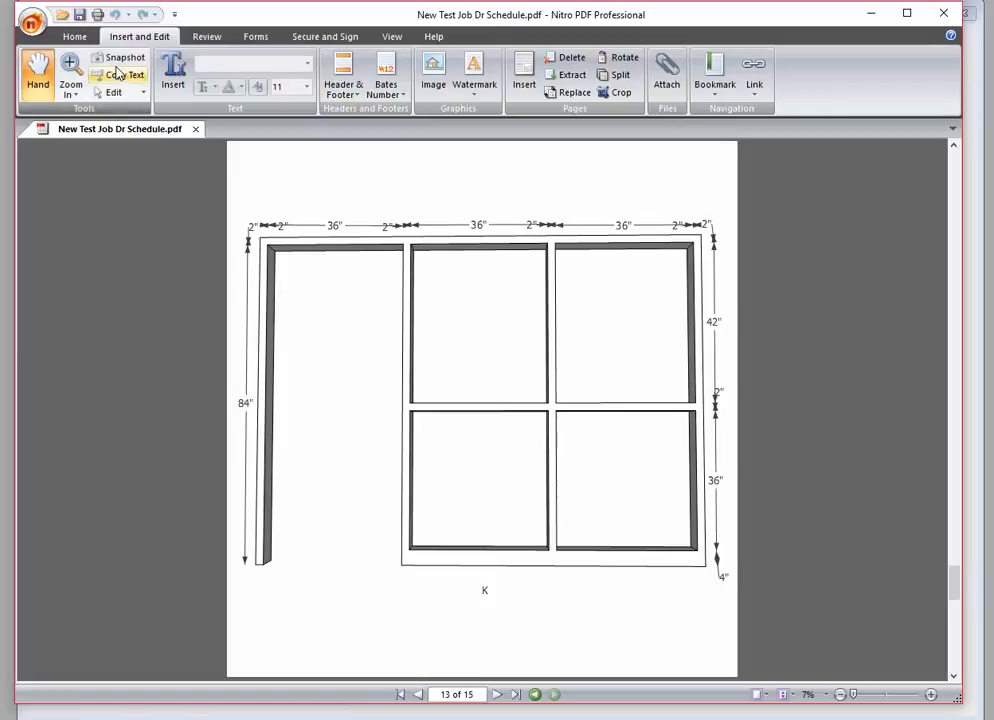
left_click(31, 22)
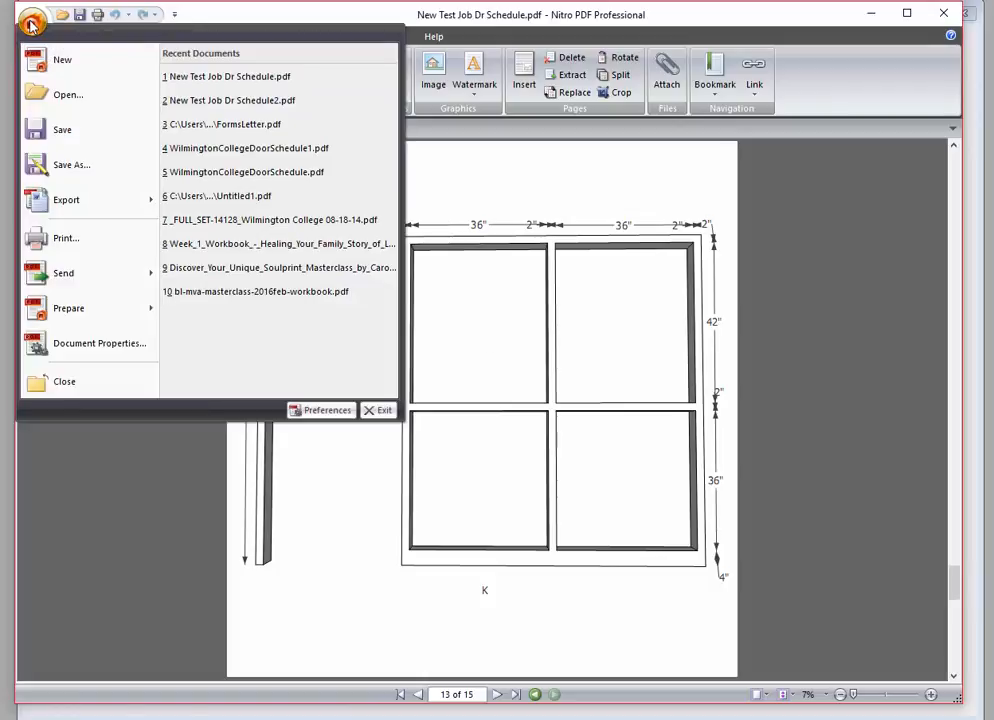
left_click(72, 168)
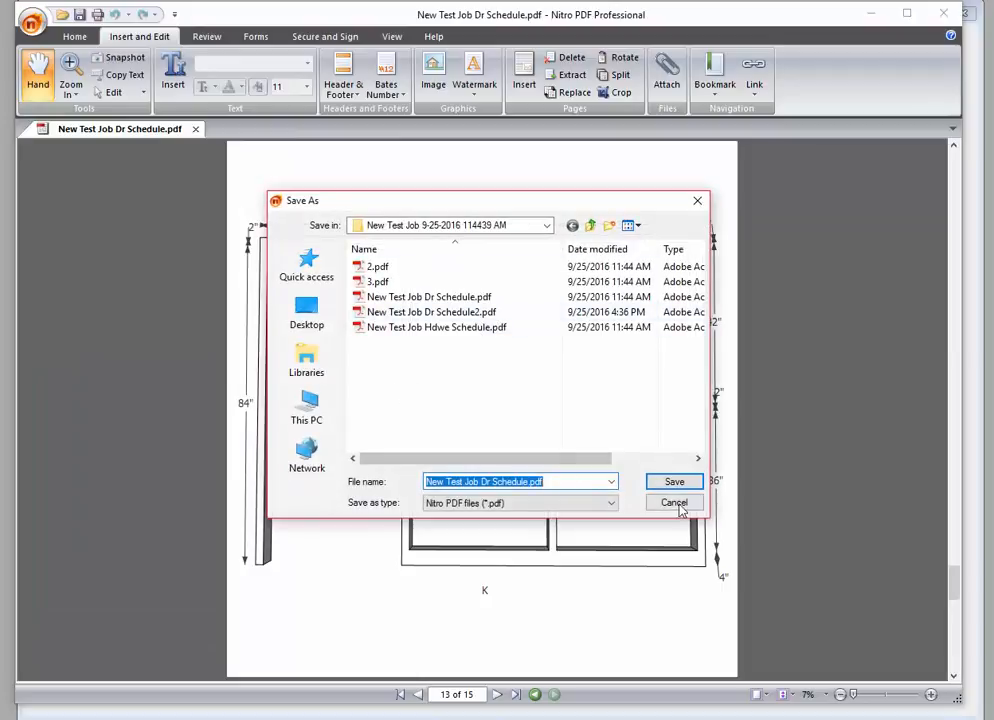
left_click(676, 505)
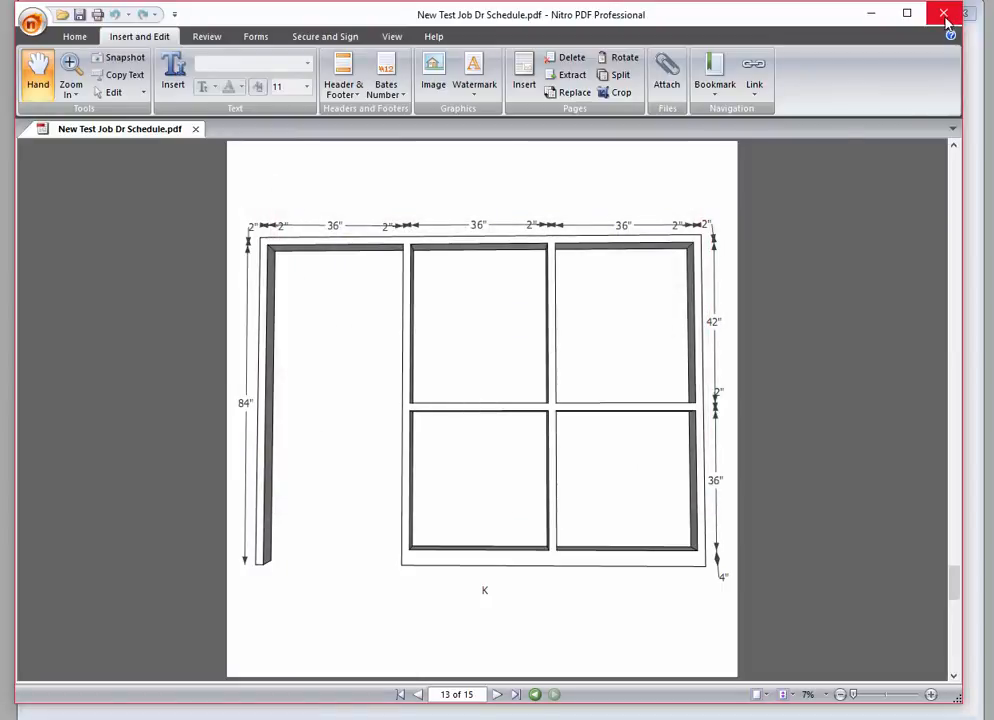
left_click(871, 15)
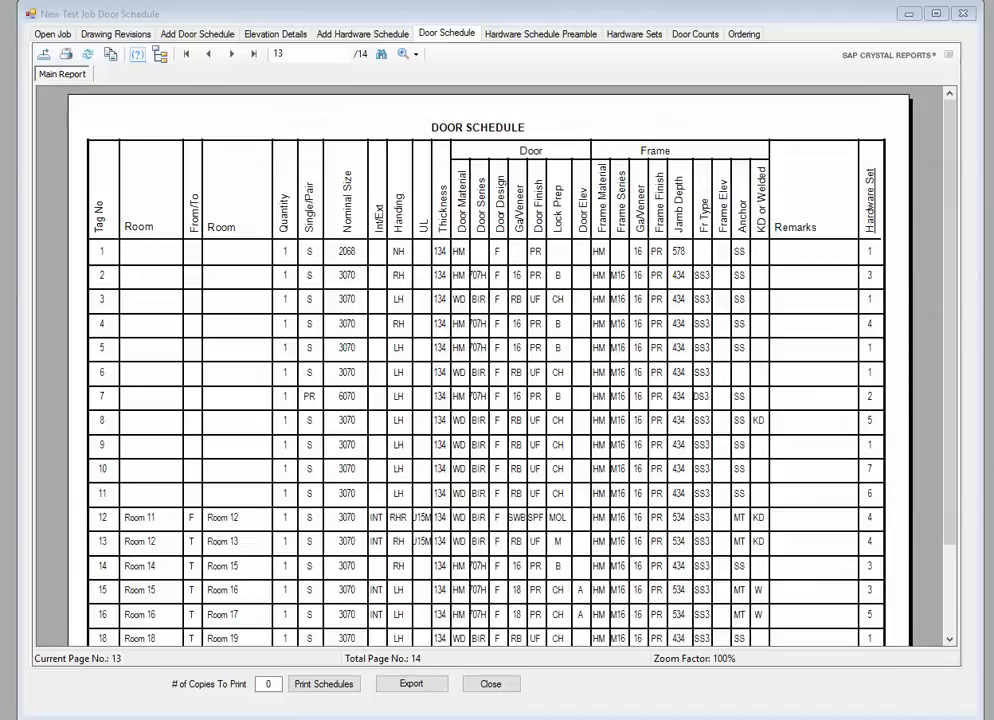
key("alt+Tab")
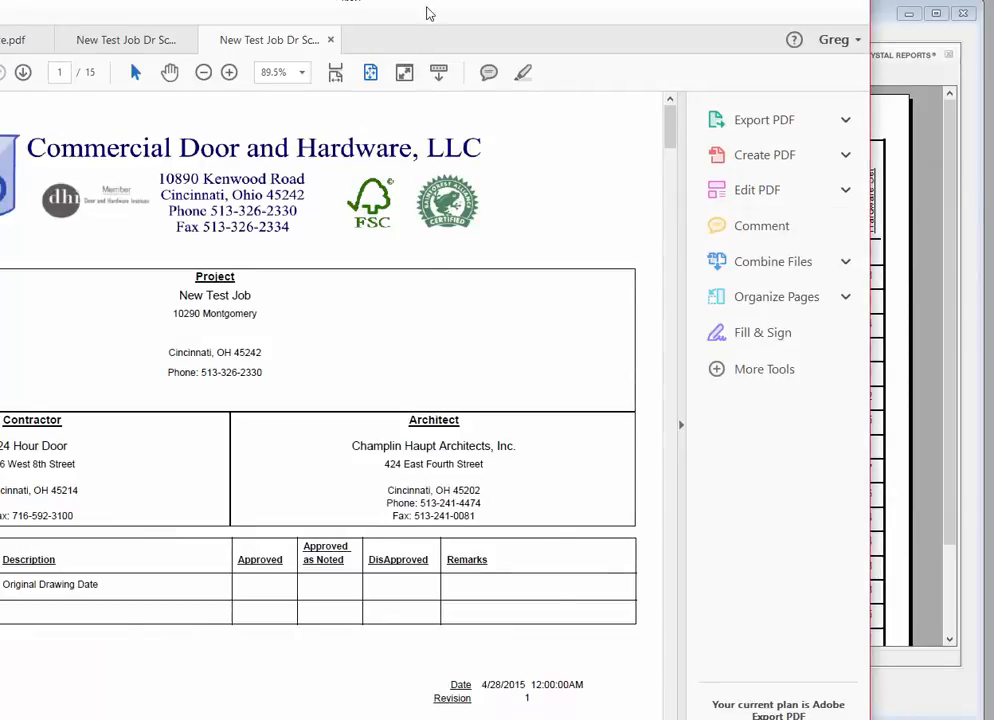
left_click_drag(427, 13, 668, 11)
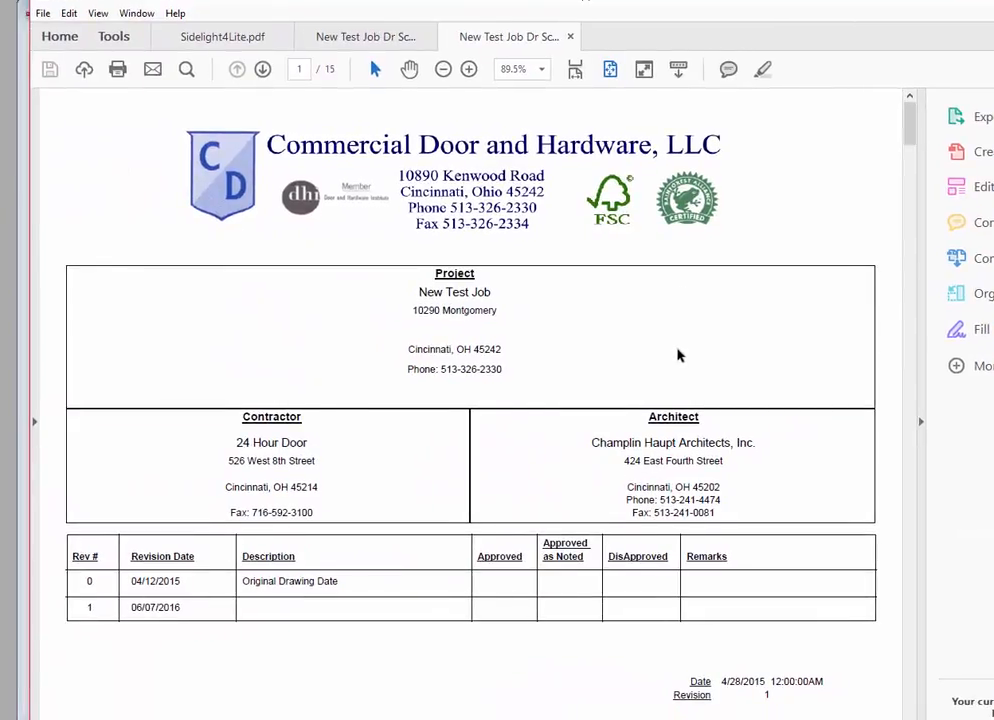
scroll(680, 357, "down", 1)
left_click(752, 413)
scroll(677, 402, "down", 10)
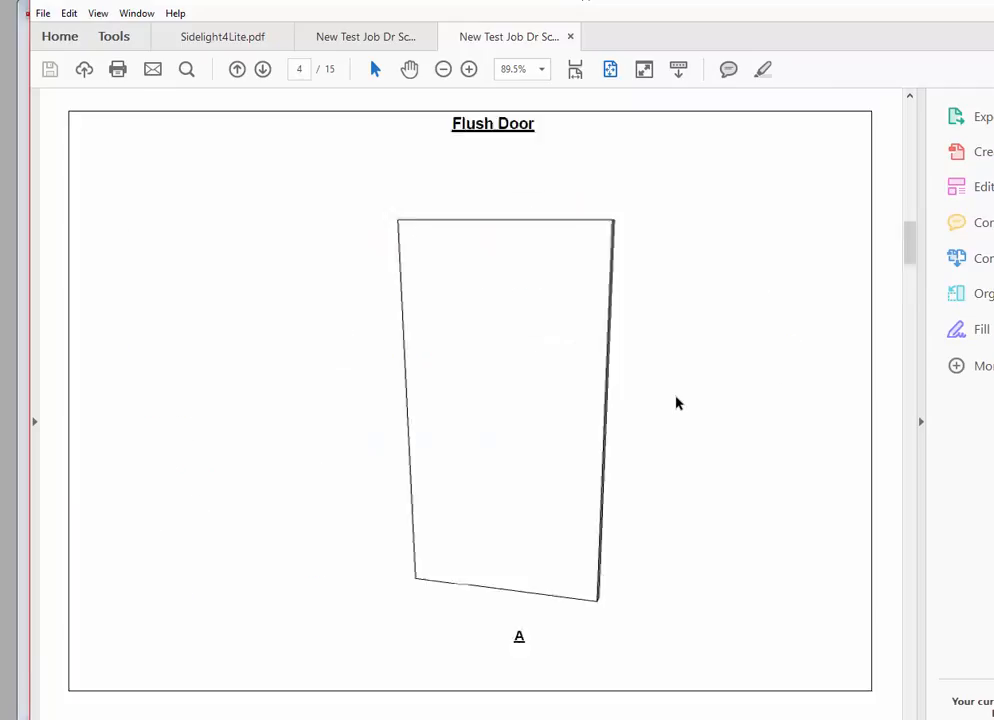
scroll(675, 397, "down", 2)
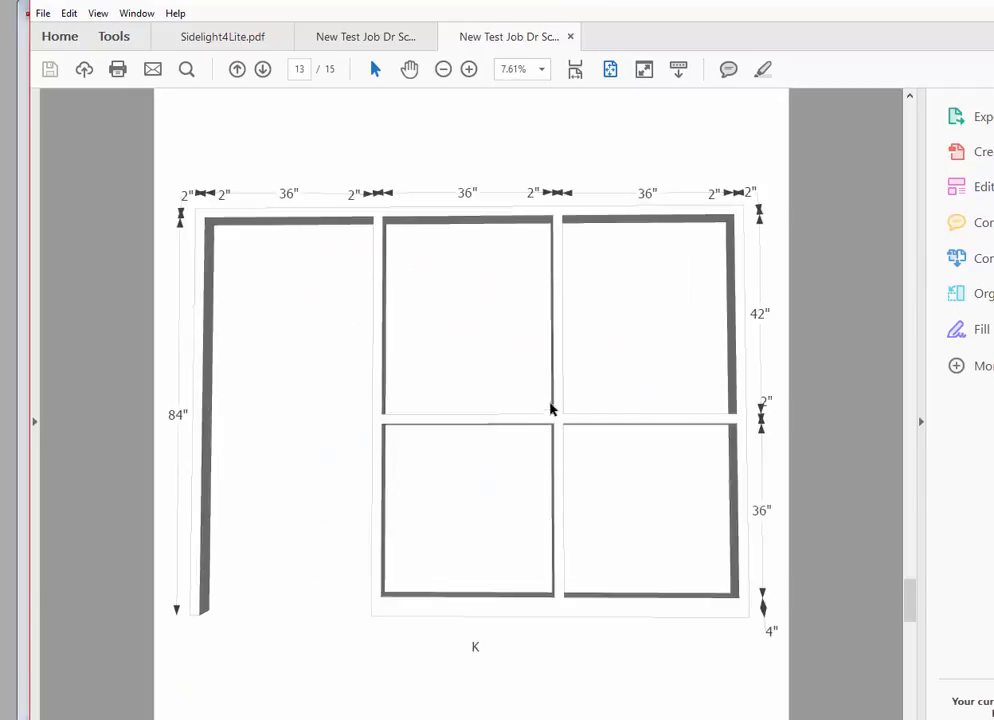
scroll(553, 412, "down", 1)
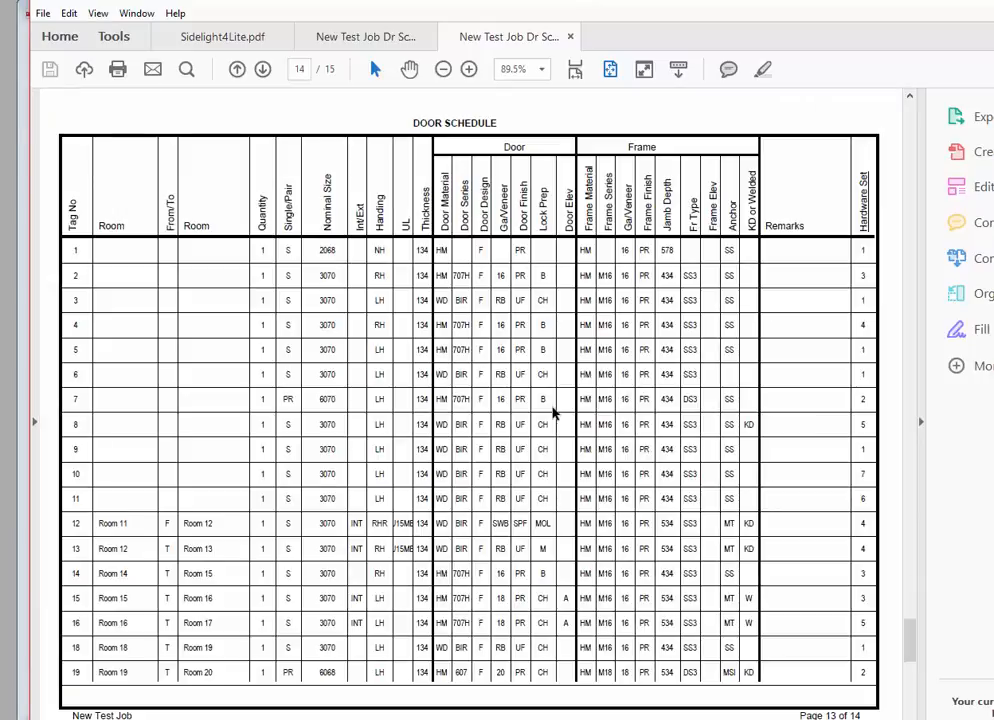
scroll(553, 412, "down", 1)
scroll(553, 410, "up", 7)
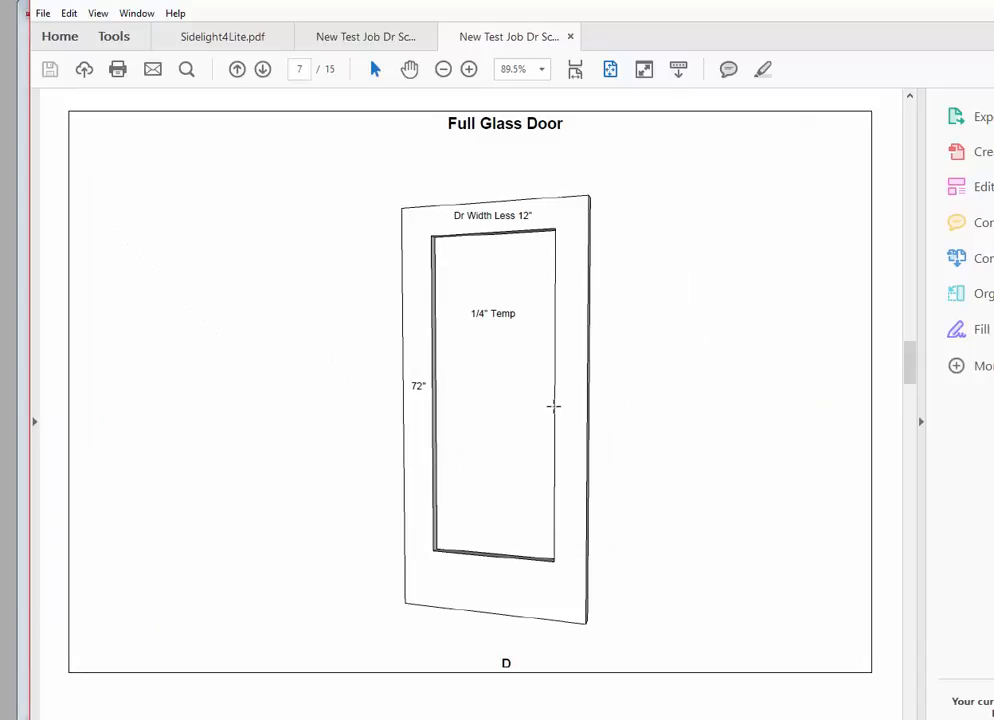
scroll(553, 406, "up", 6)
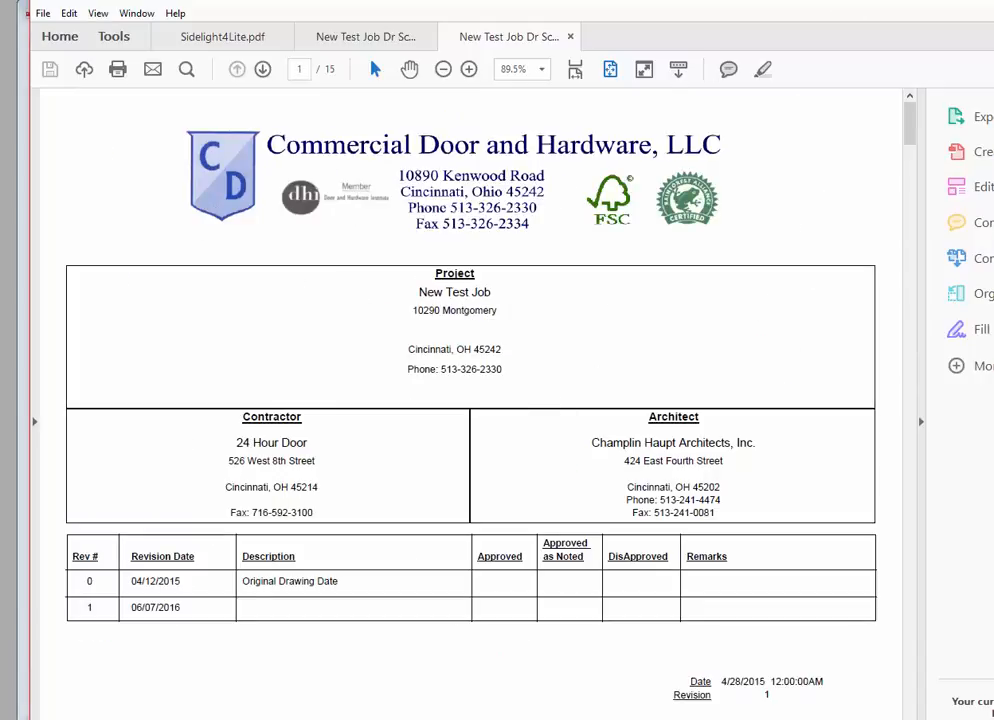
left_click(990, 2)
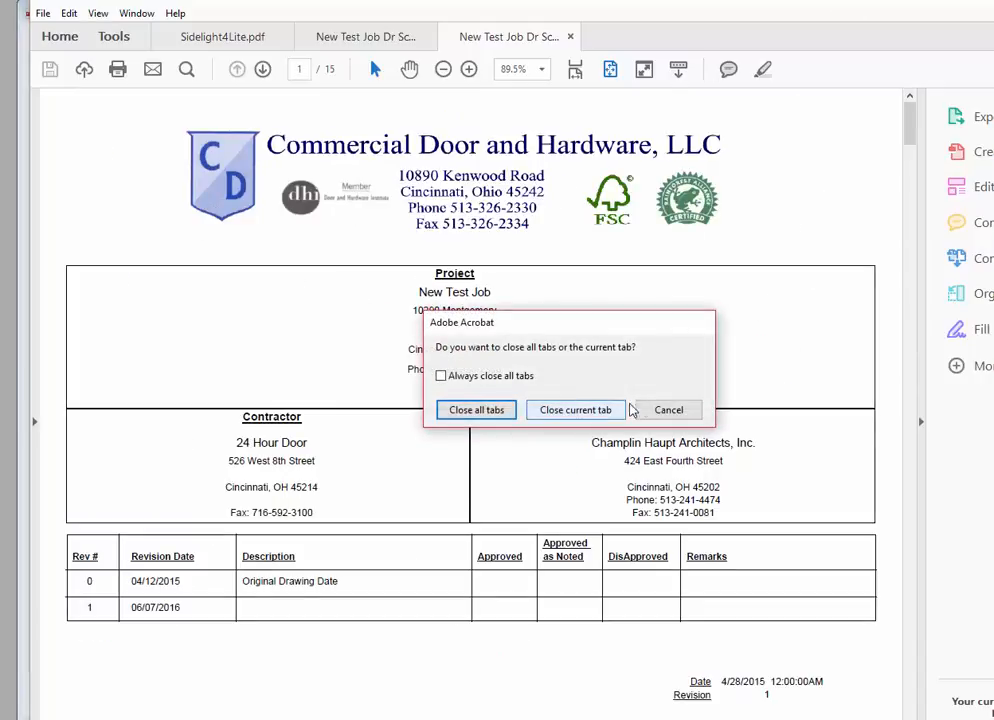
left_click(658, 414)
left_click(990, 2)
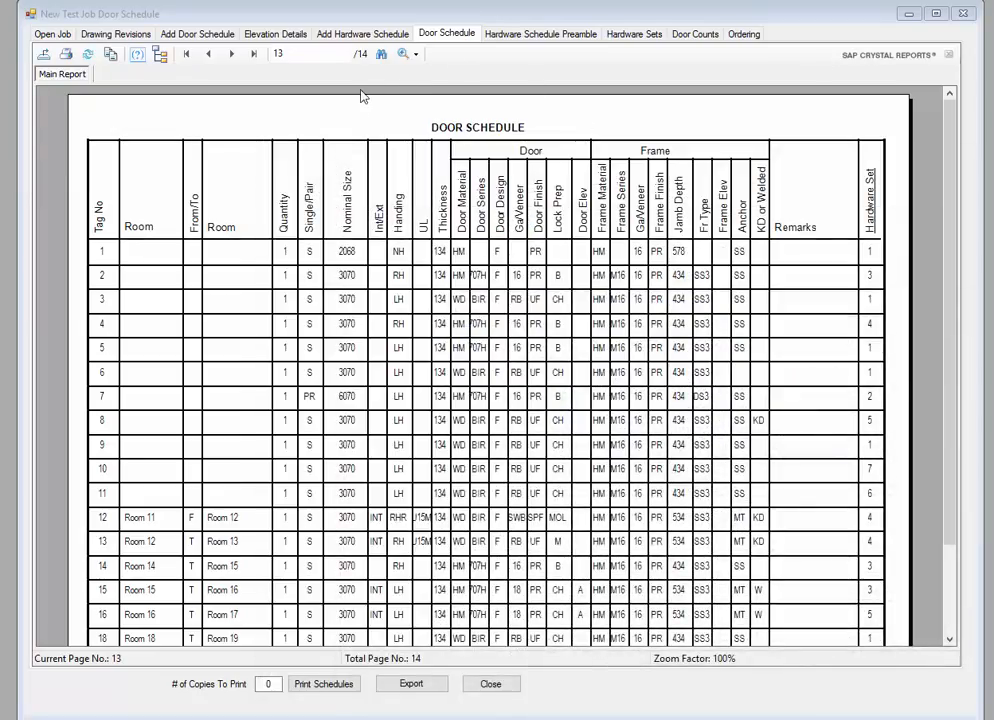
Step: Hide the Borrowed Lite, Sidelight Frame, 3 Side Frame, Full Glass, Bottom Louver and Half Glass elevations, then regenerate the report
left_click(284, 38)
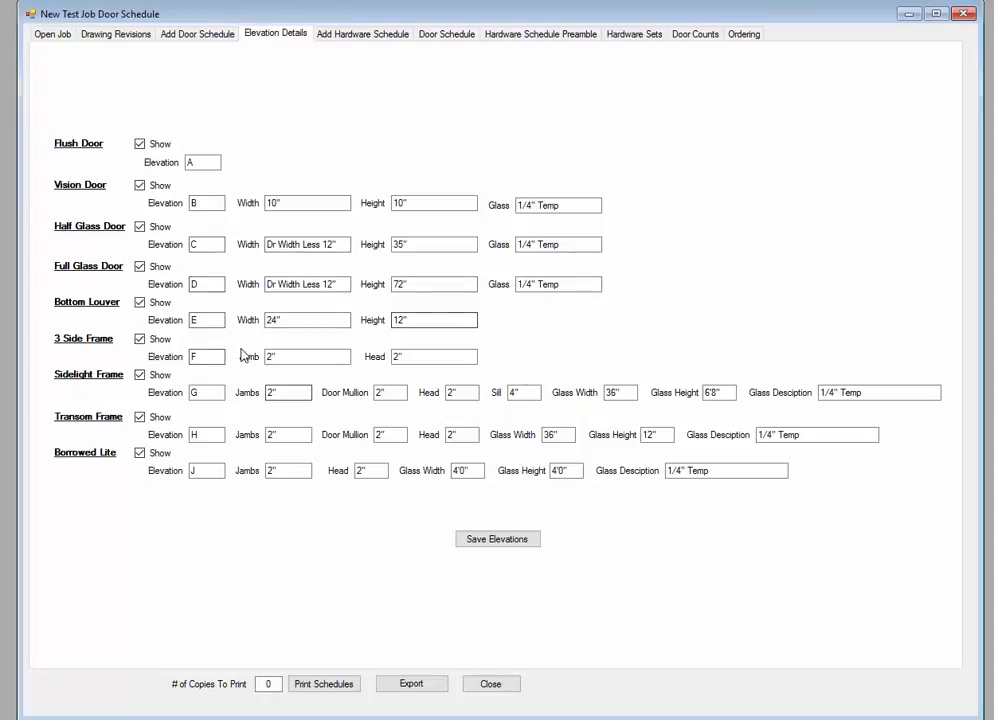
left_click(139, 455)
left_click(139, 375)
left_click(139, 339)
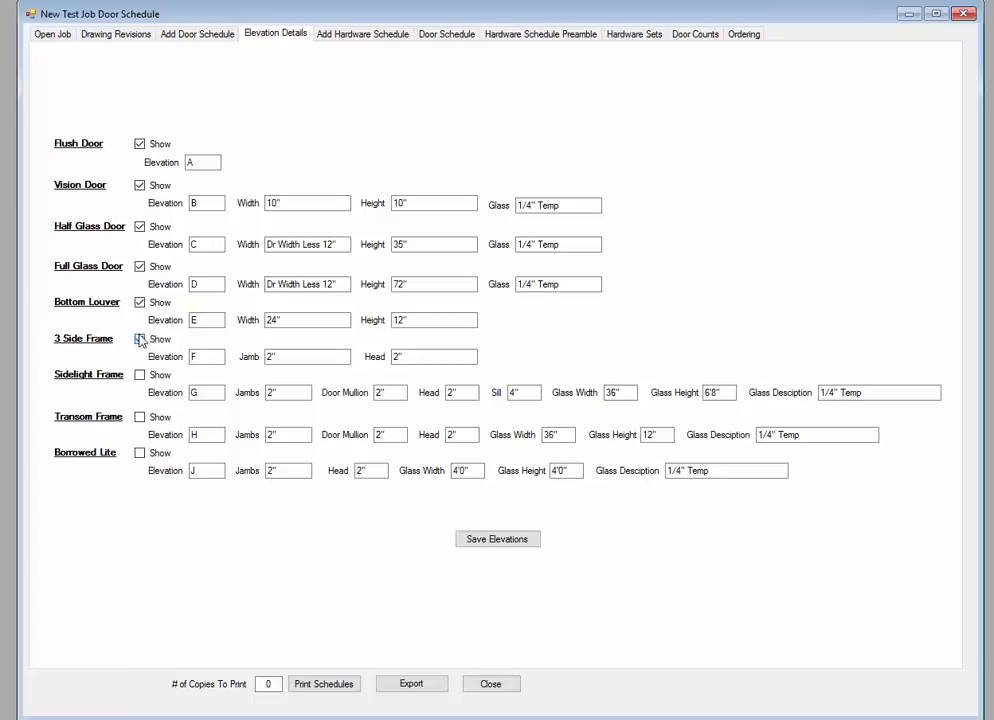
left_click(140, 267)
left_click(140, 303)
left_click(140, 227)
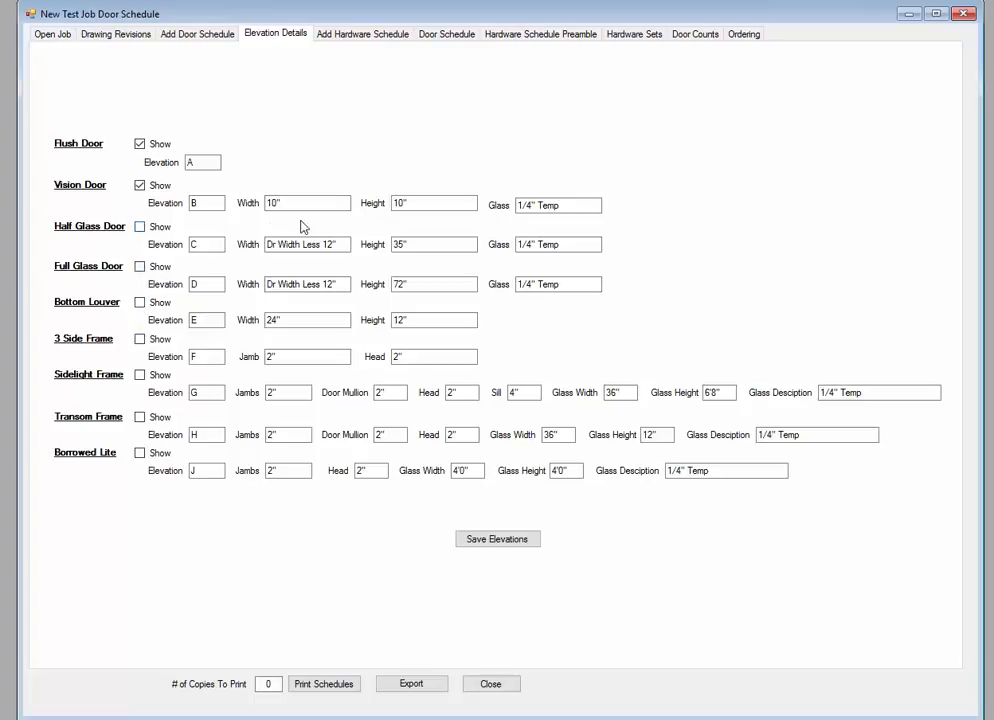
left_click(462, 36)
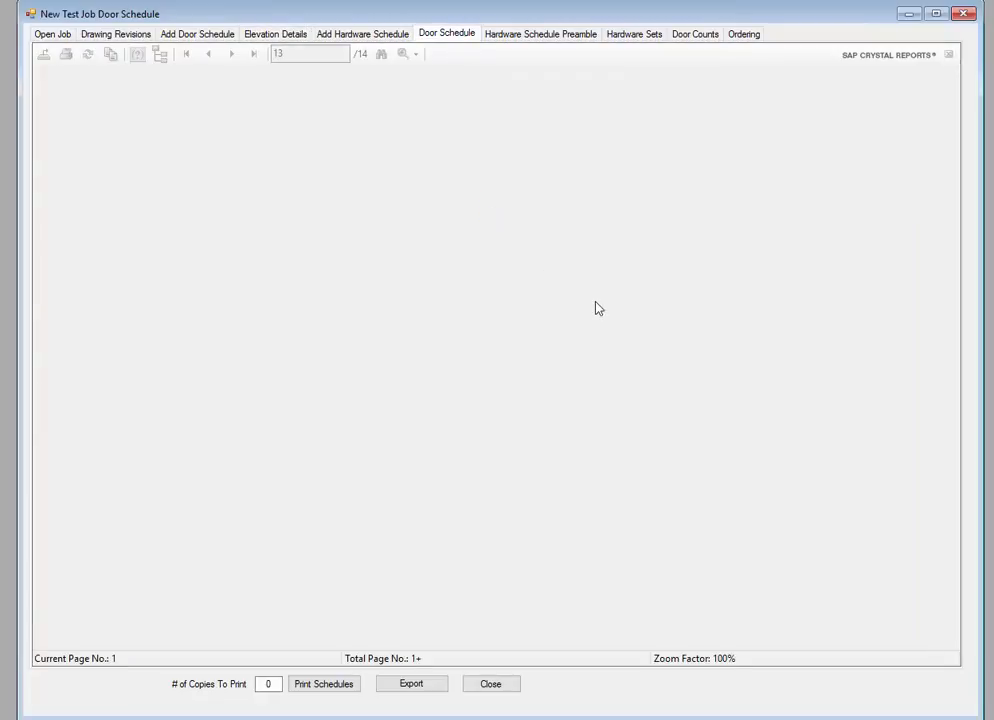
Step: Page through the 7-page report to the Vision Door elevation and schedule table, then return to Elevation Details
scroll(597, 308, "down", 3)
scroll(597, 308, "up", 3)
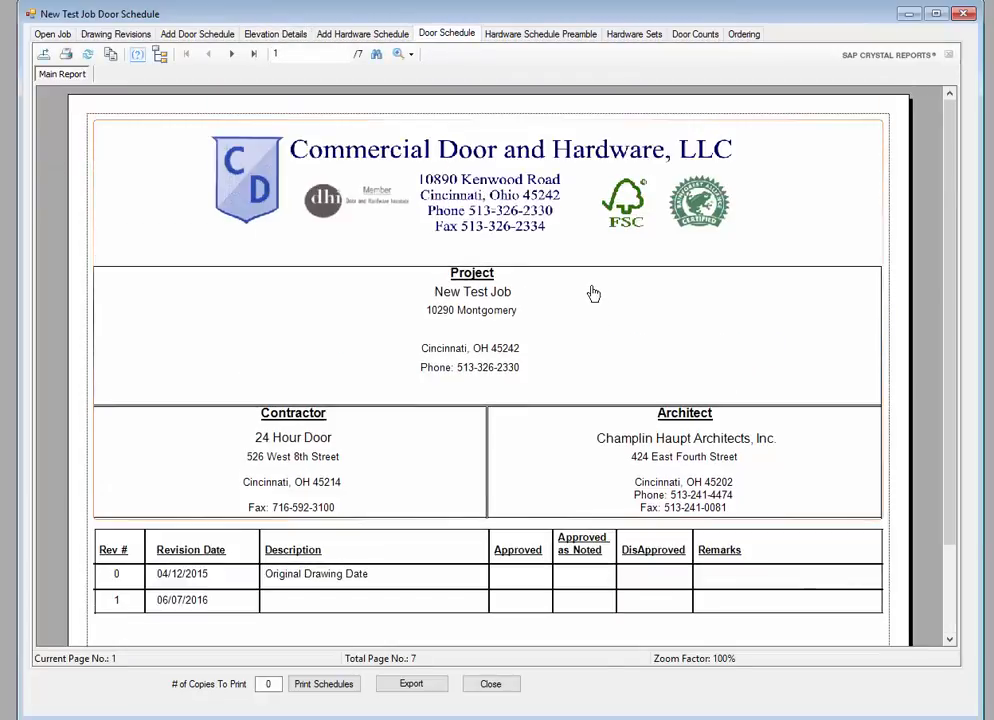
left_click(233, 55)
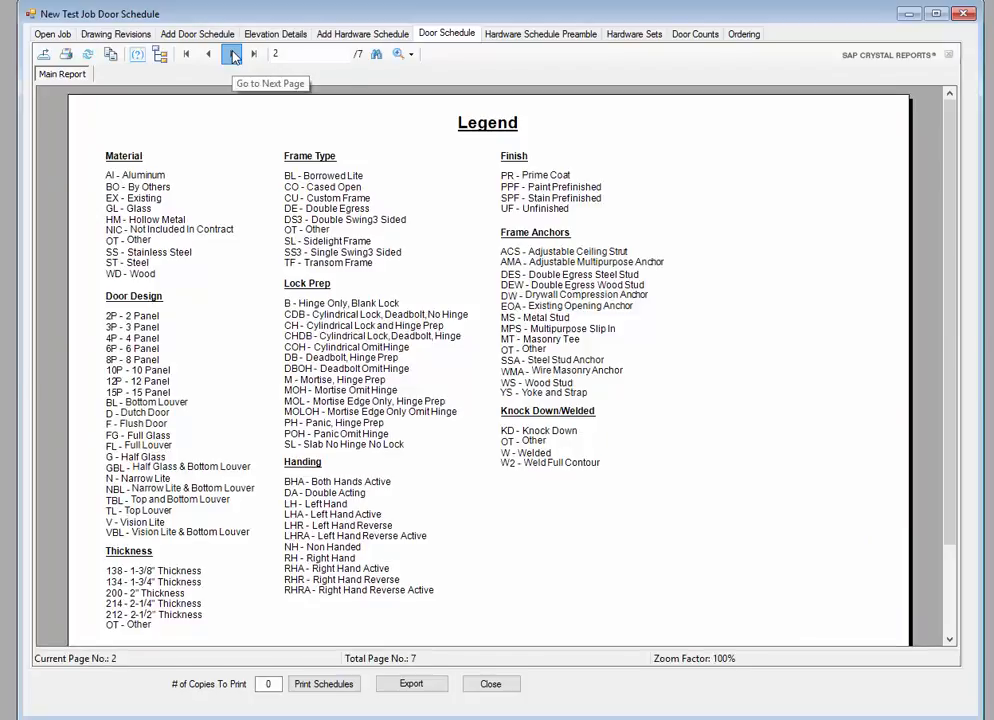
left_click(233, 55)
left_click(233, 55)
left_click(233, 55)
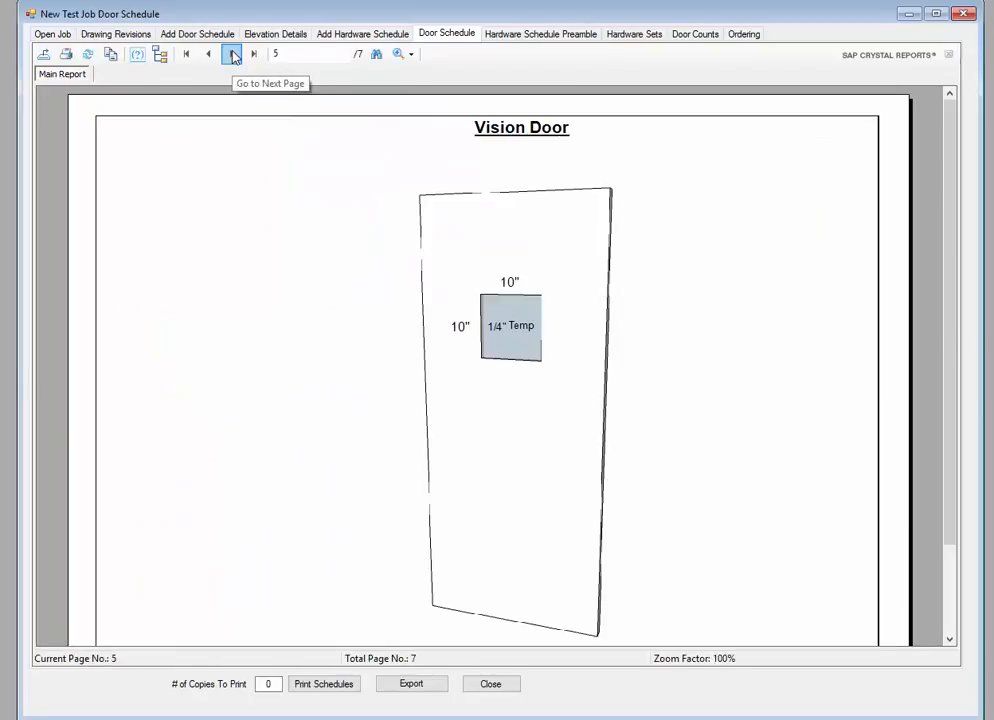
left_click(233, 55)
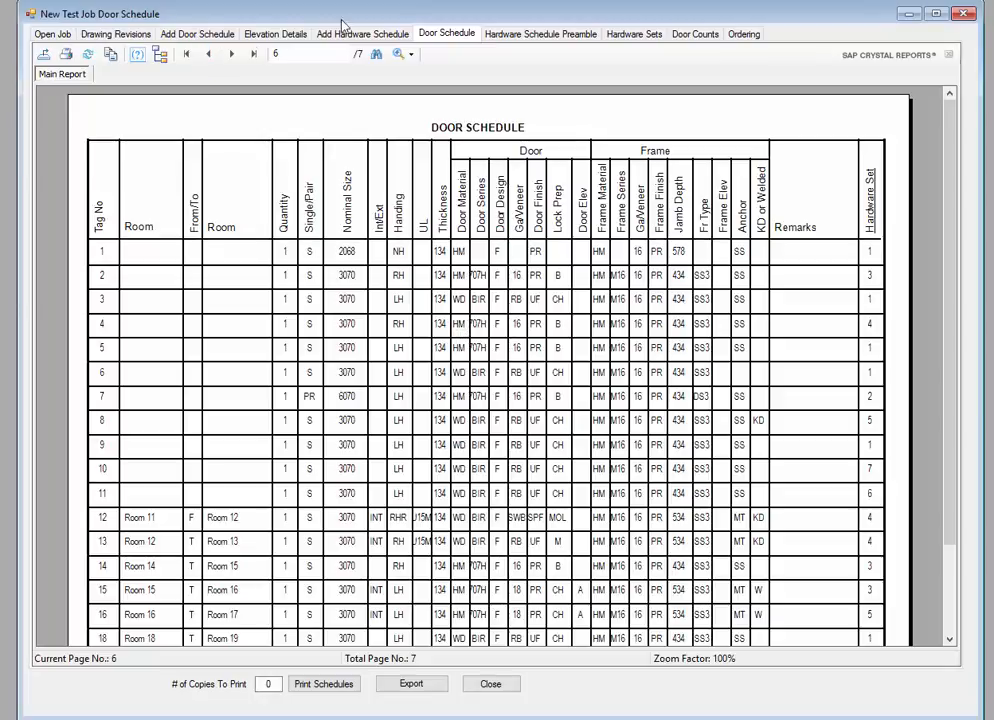
left_click(285, 38)
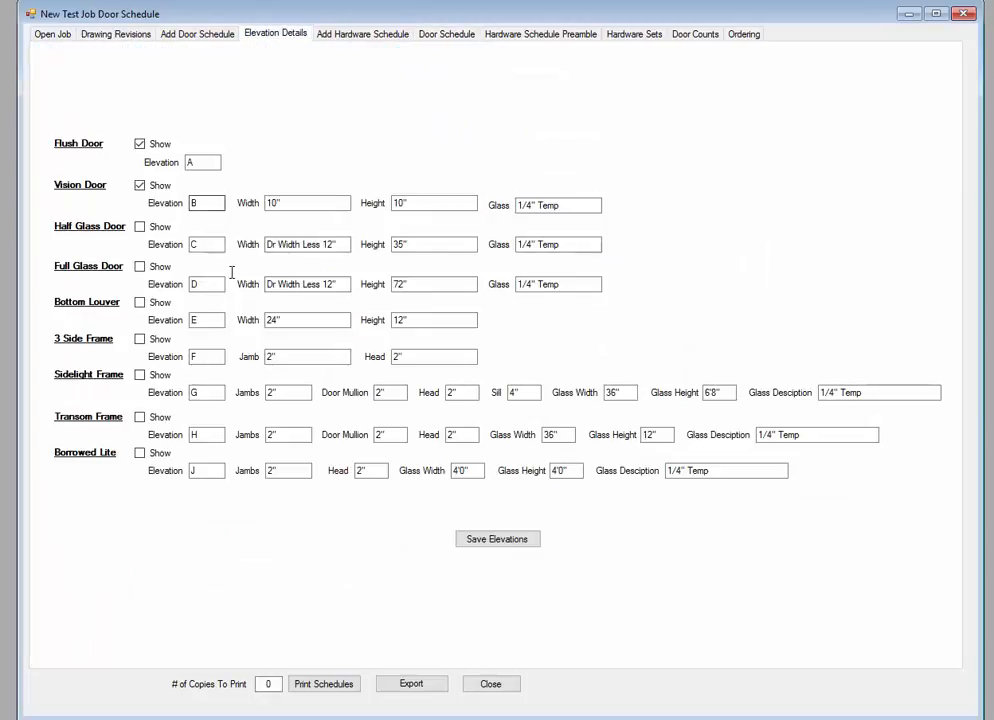